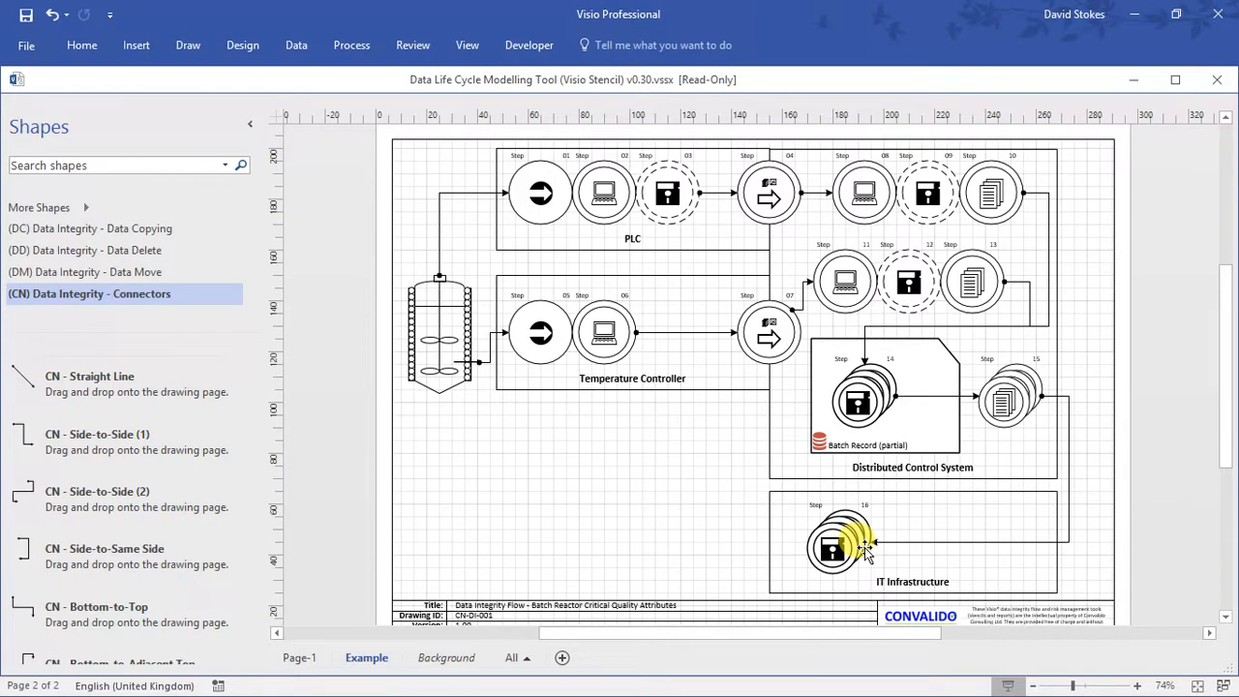
# Open the shape data of the Step 01 shape in the PLC area and dock its window below the drawing.
pyautogui.click(544, 202)
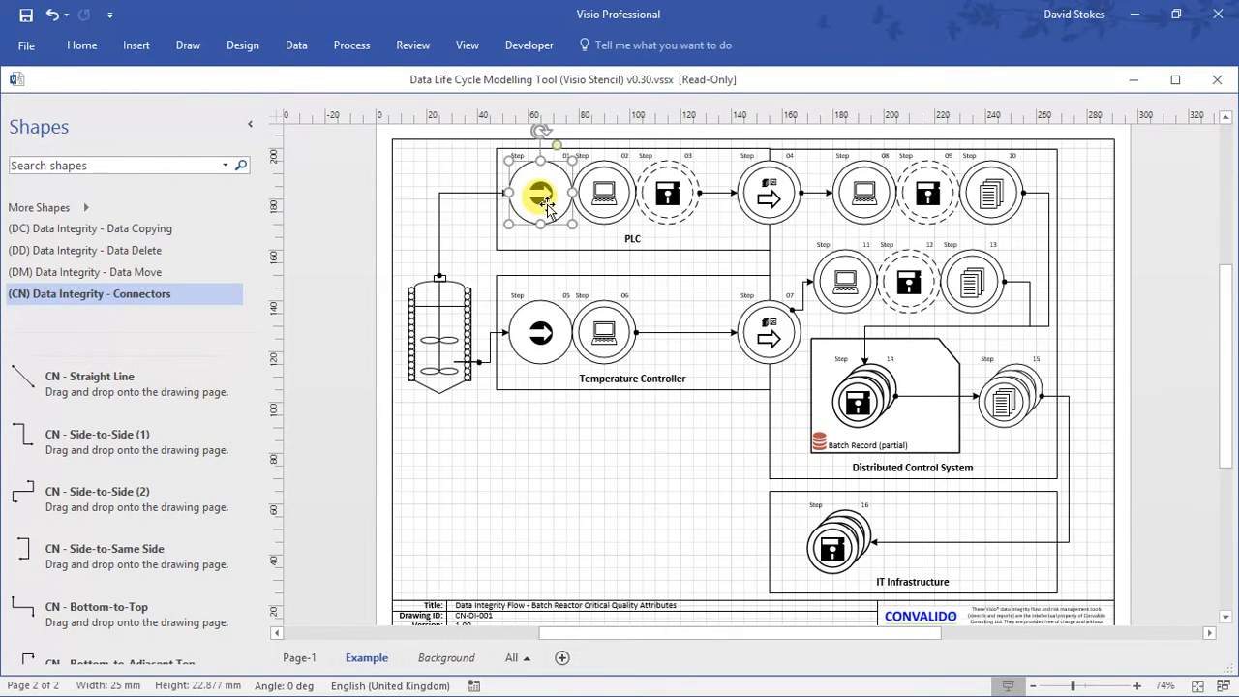
pyautogui.rightClick(545, 201)
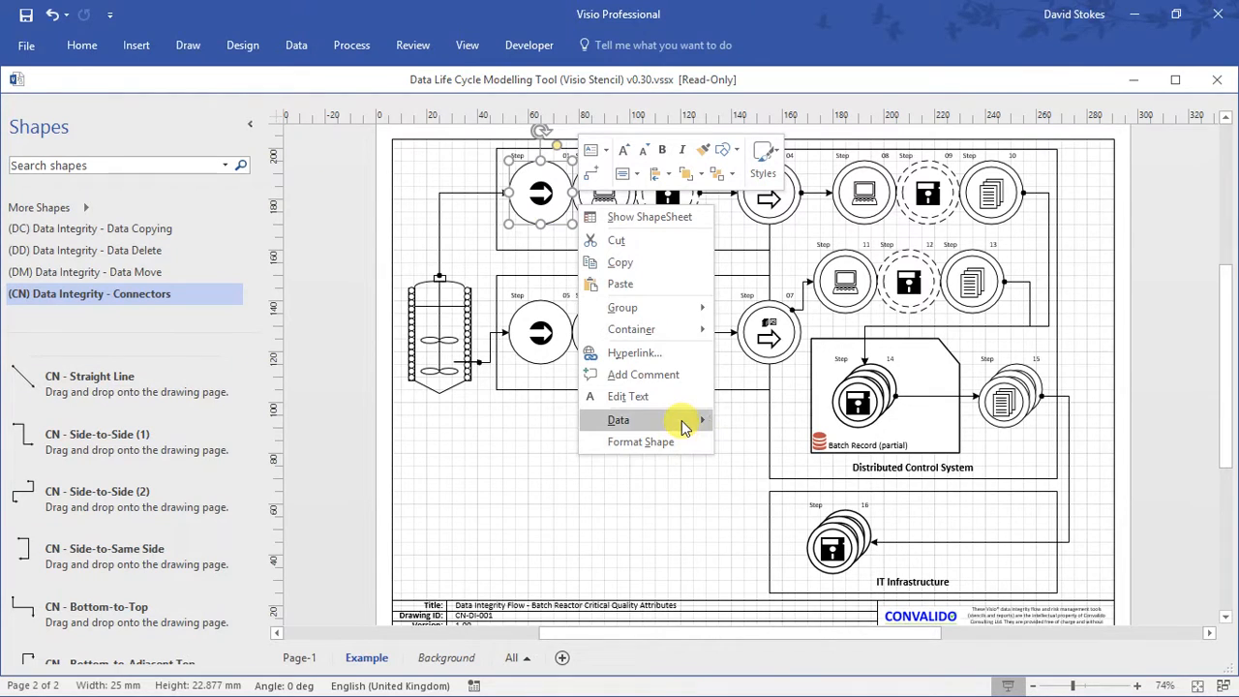
pyautogui.moveTo(683, 426)
pyautogui.click(763, 424)
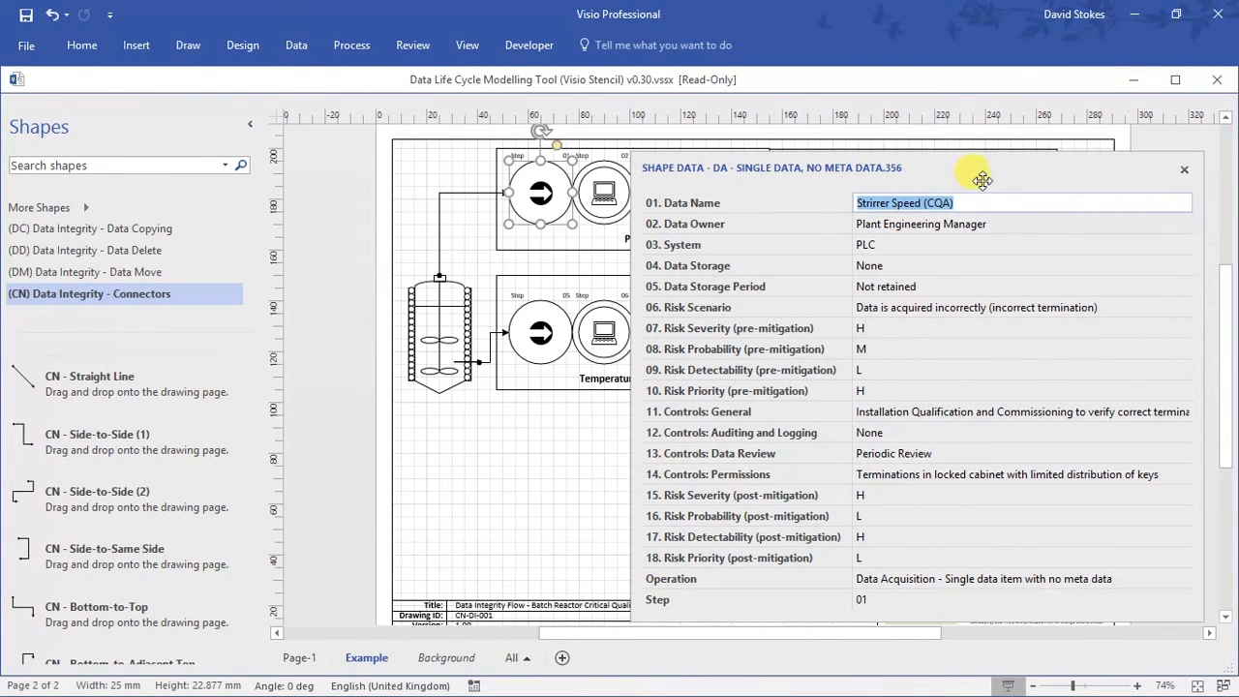
pyautogui.moveTo(1010, 178); pyautogui.dragTo(954, 266)
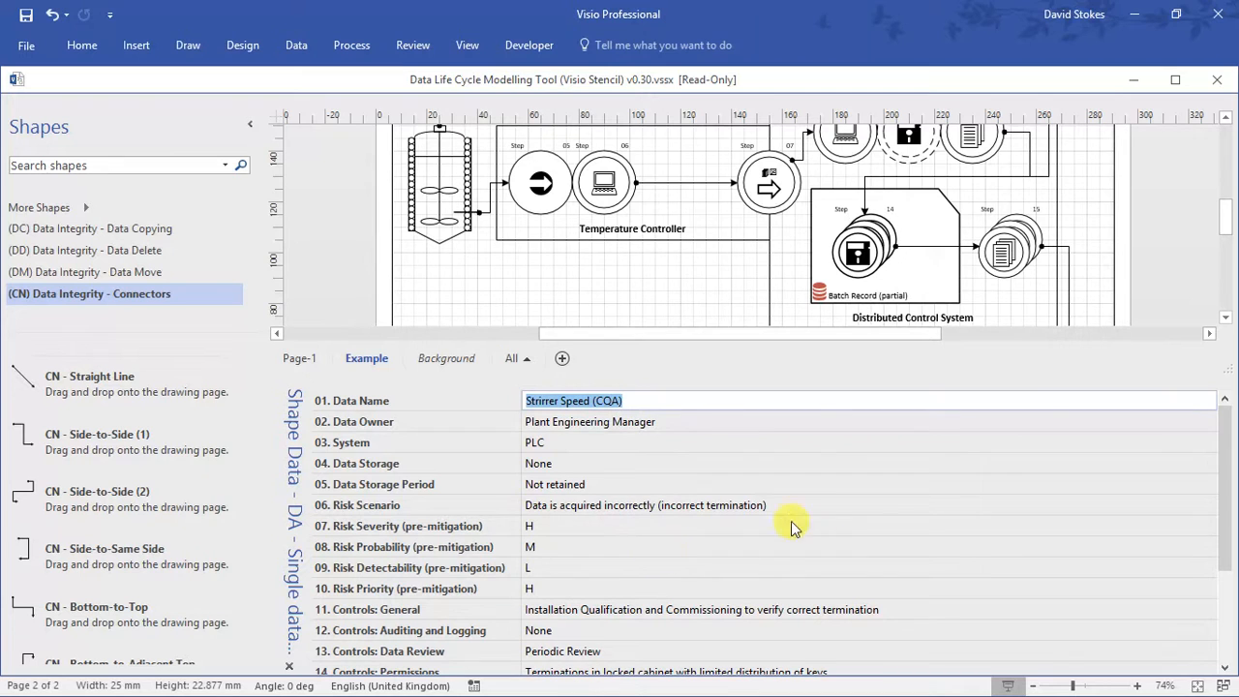
# Examine the Step 01 shape's data ownership, storage, risk and control fields alongside the diagram.
pyautogui.click(1225, 209)
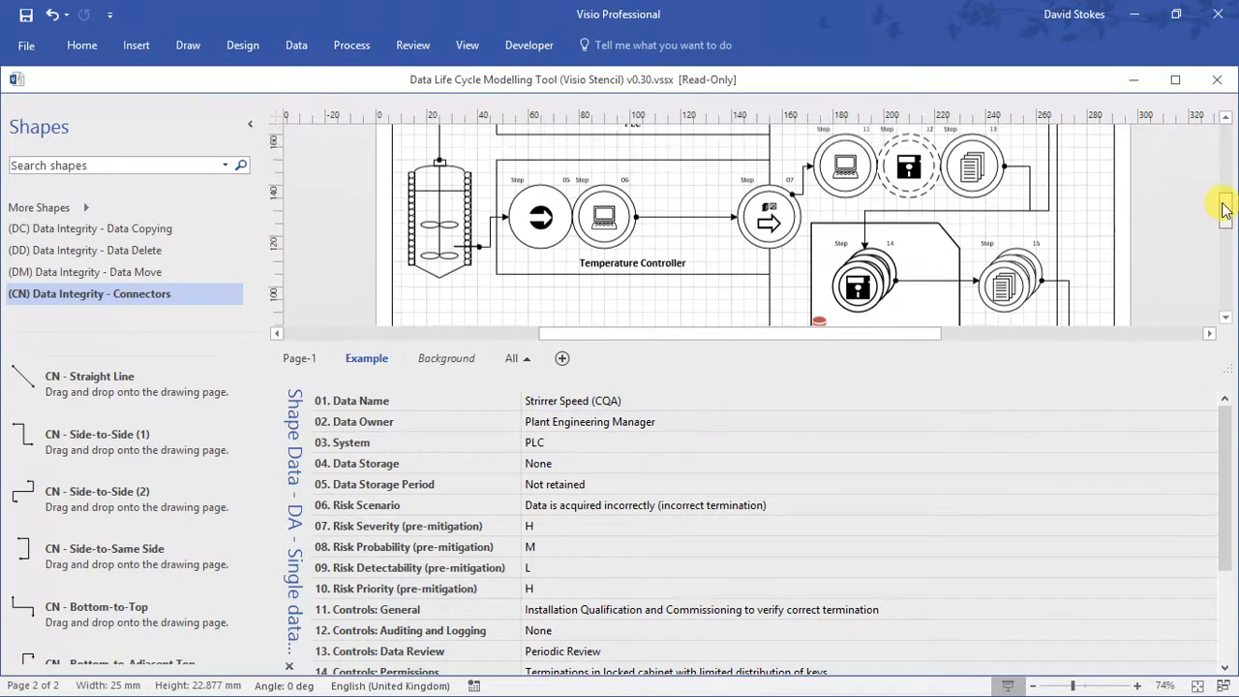
pyautogui.moveTo(1224, 209); pyautogui.dragTo(1223, 199)
pyautogui.click(525, 155)
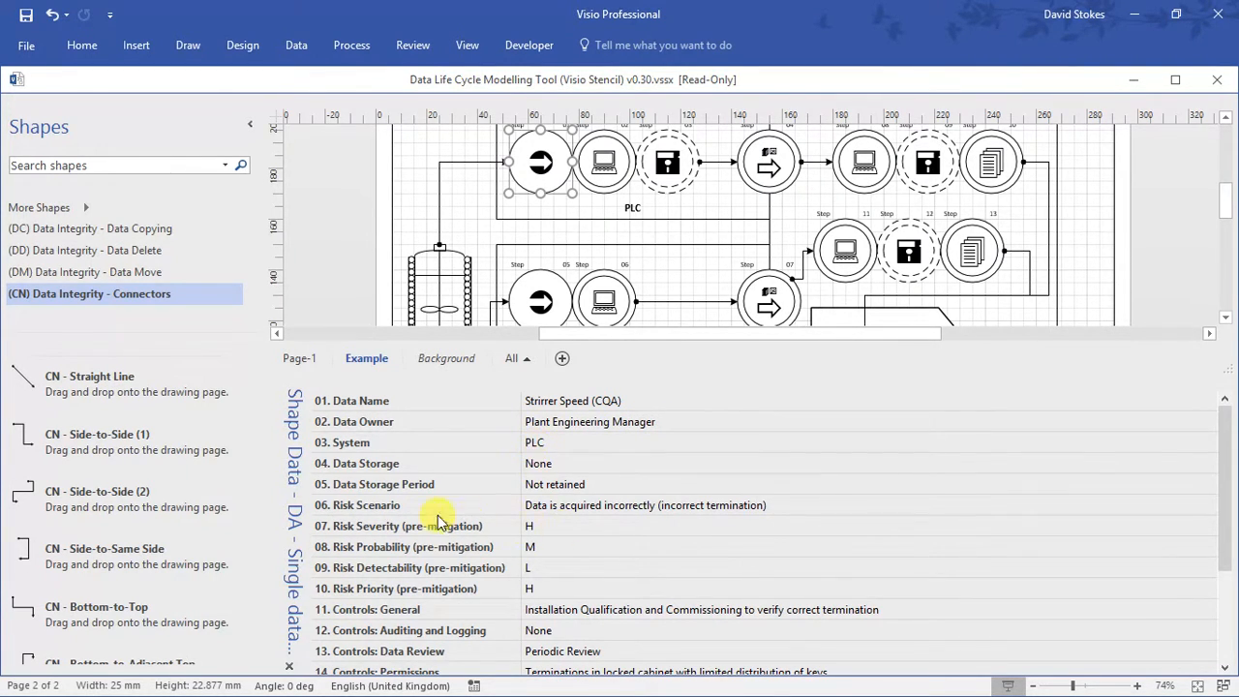
pyautogui.moveTo(1220, 487); pyautogui.dragTo(1224, 513)
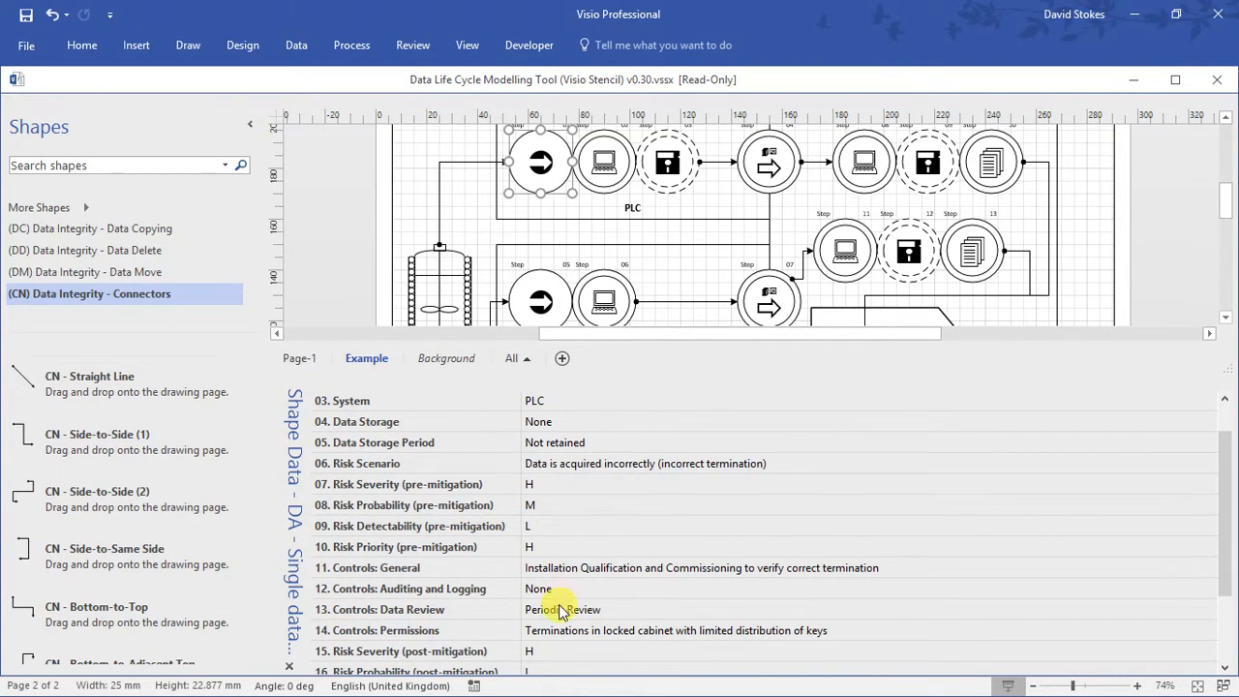
pyautogui.moveTo(1228, 564)
pyautogui.mouseDown()
pyautogui.moveTo(1227, 584)
pyautogui.moveTo(1227, 565)
pyautogui.mouseUp()
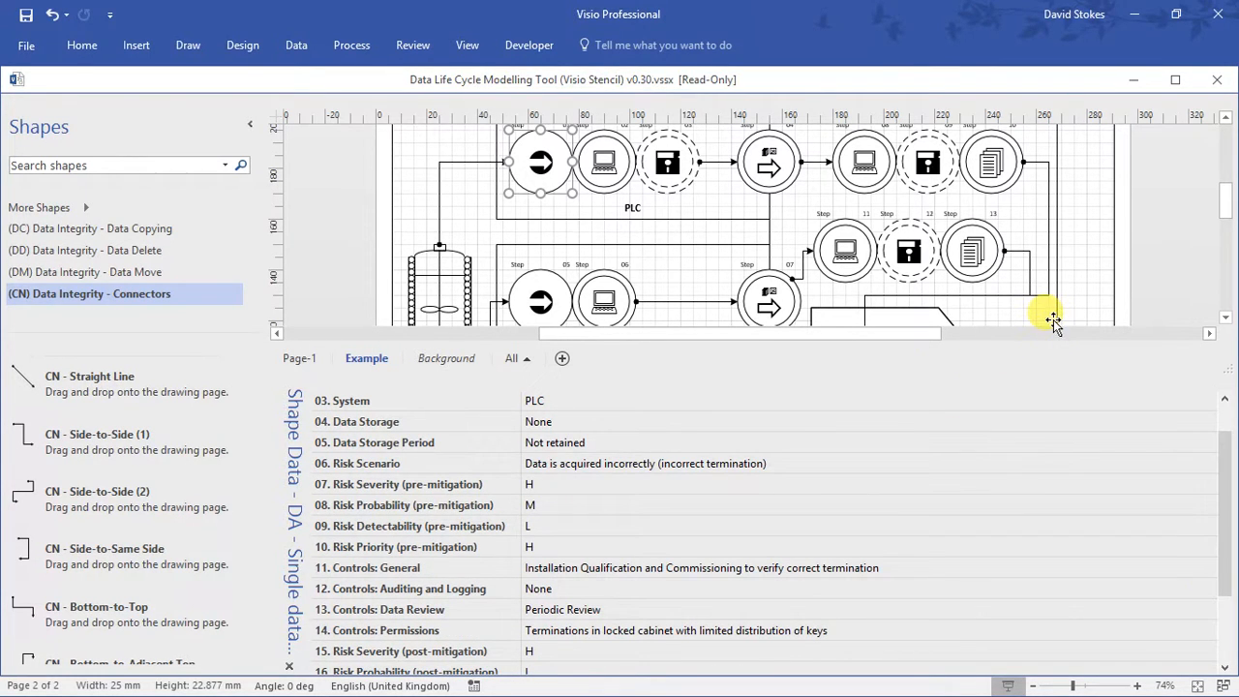
# Examine the shape data of the PLC's Step 02 and Step 03 shapes and close the shape data window.
pyautogui.click(629, 162)
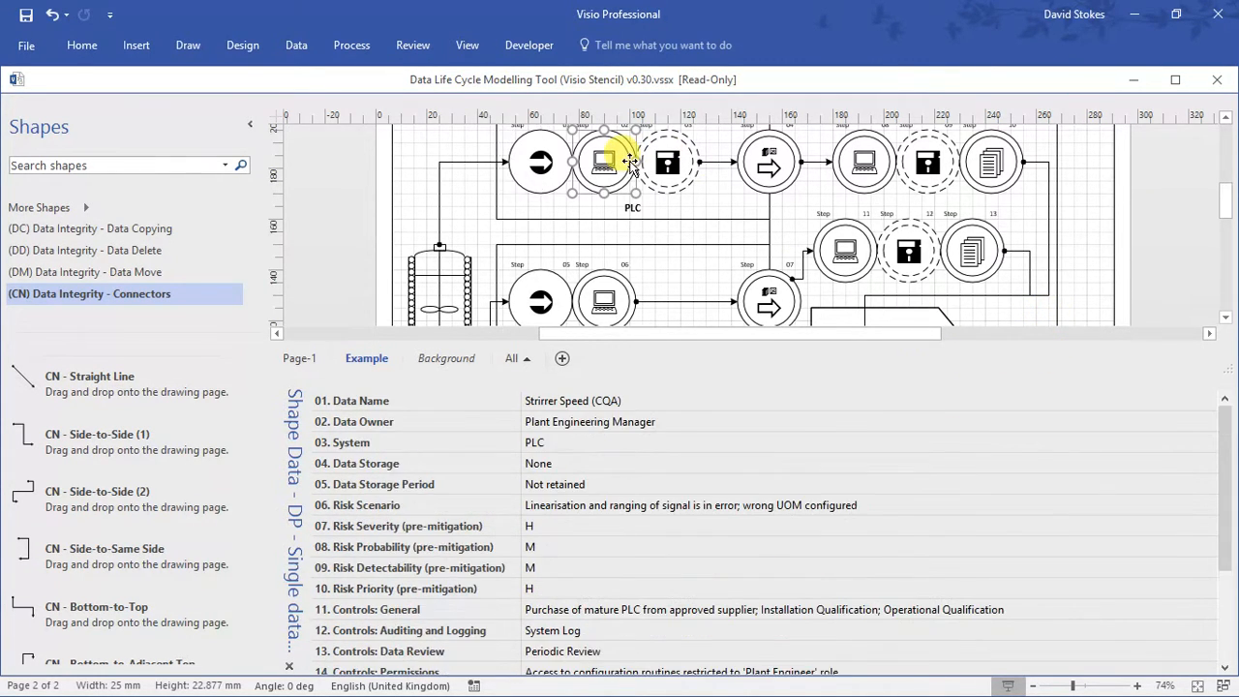
pyautogui.click(691, 167)
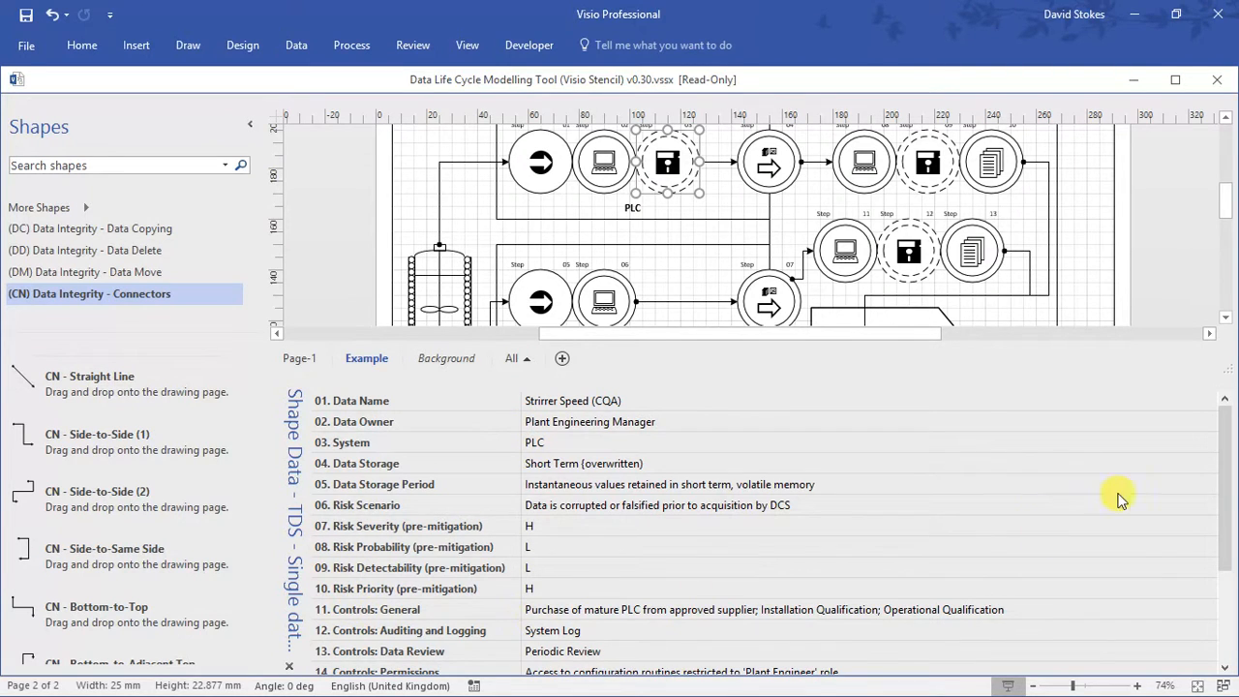
pyautogui.moveTo(1226, 493); pyautogui.dragTo(1226, 536)
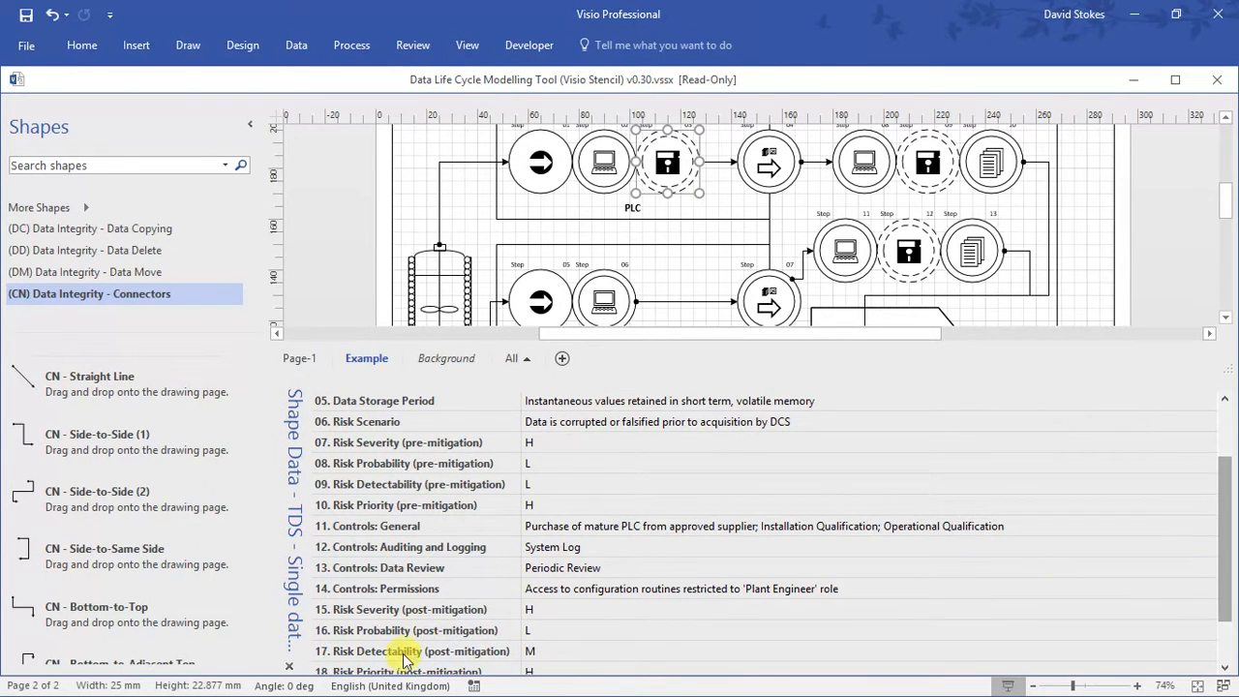
pyautogui.click(288, 666)
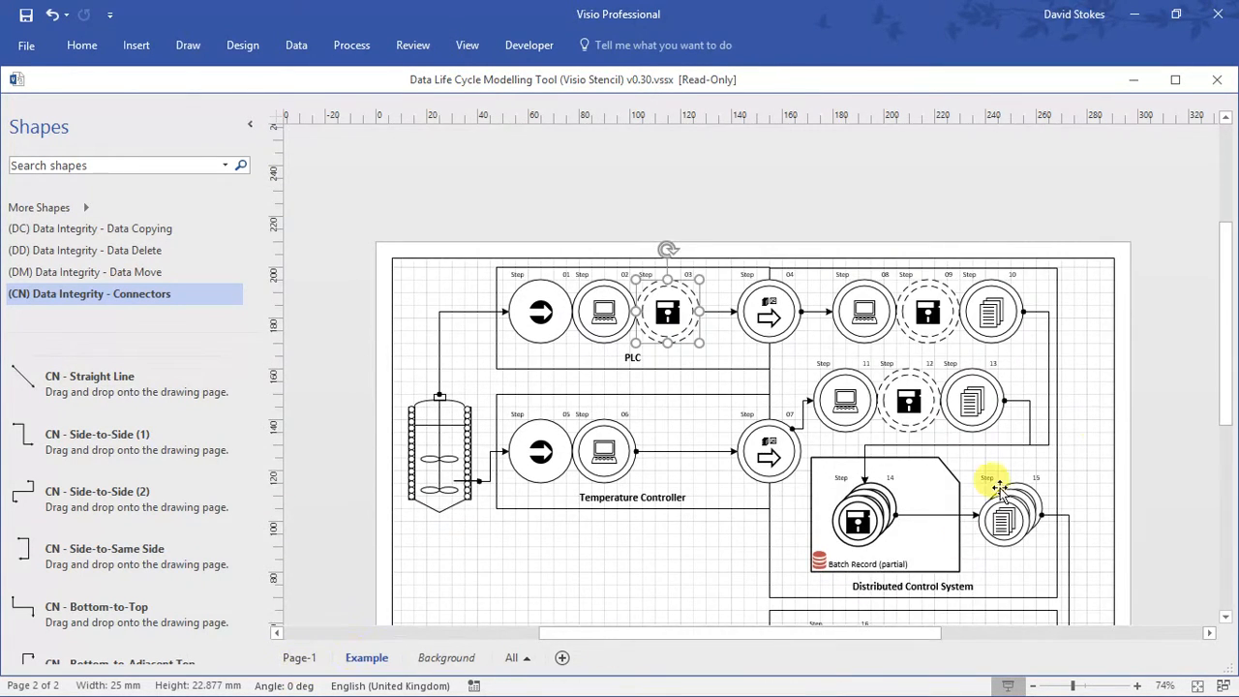
# Load the report definition "Data Life Cycle Full Risk Assessment Report v0.30.vrd" from the Data Life Cycle Modelling Tool folder into the shape reports.
pyautogui.moveTo(1226, 362); pyautogui.dragTo(1226, 422)
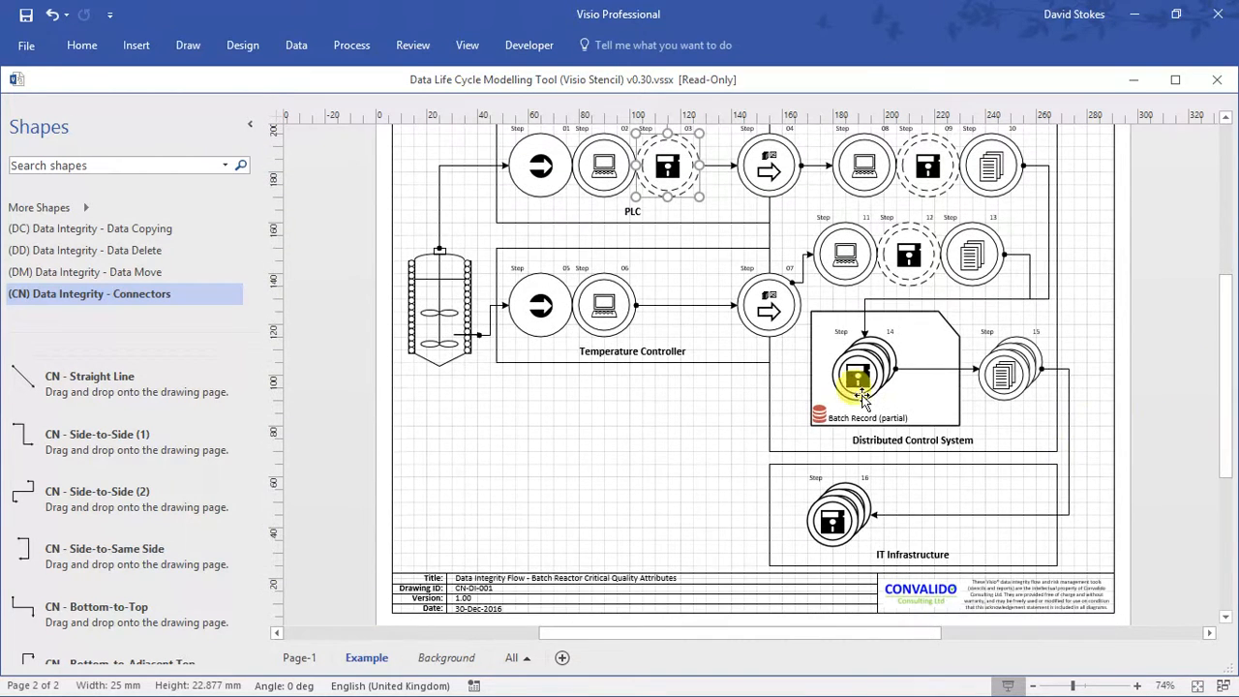
pyautogui.click(413, 48)
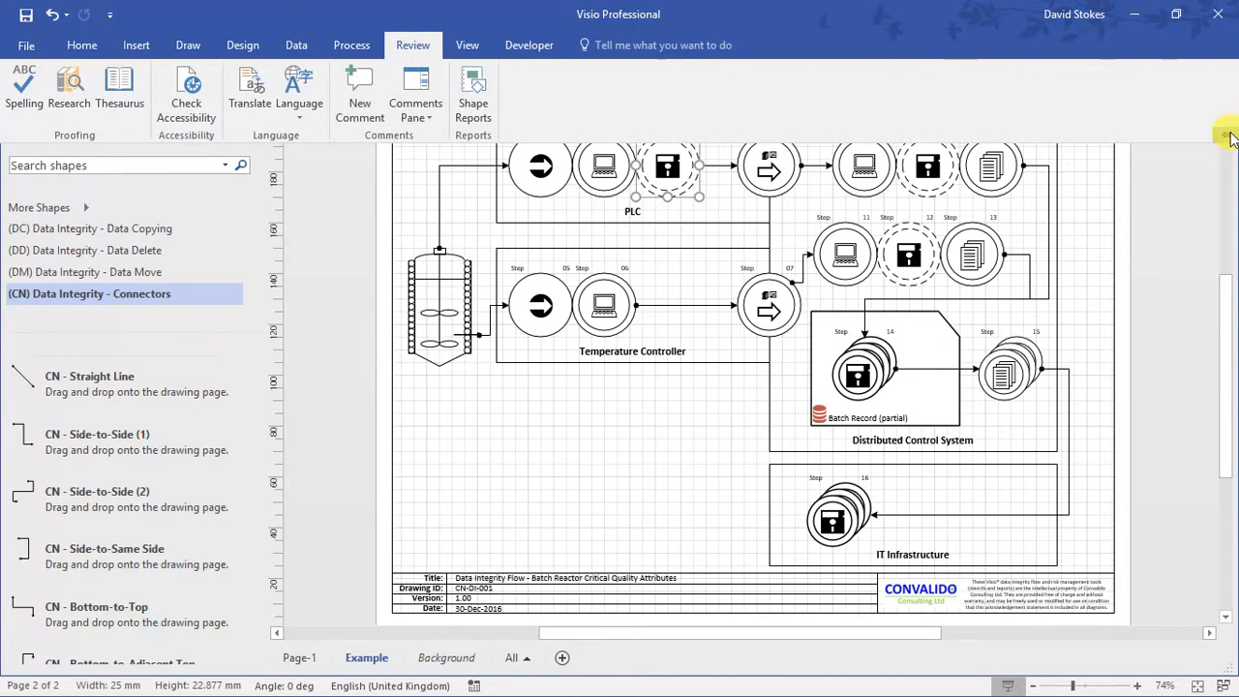
pyautogui.click(1226, 135)
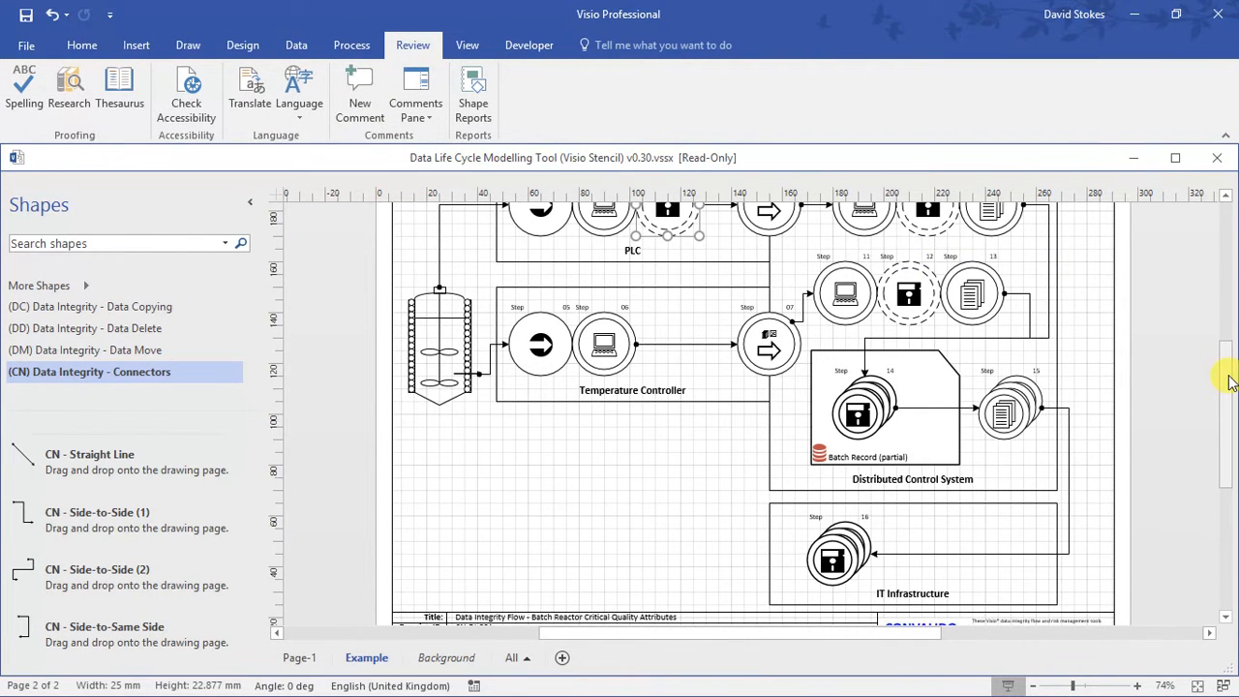
pyautogui.scroll(1, 1230, 381)
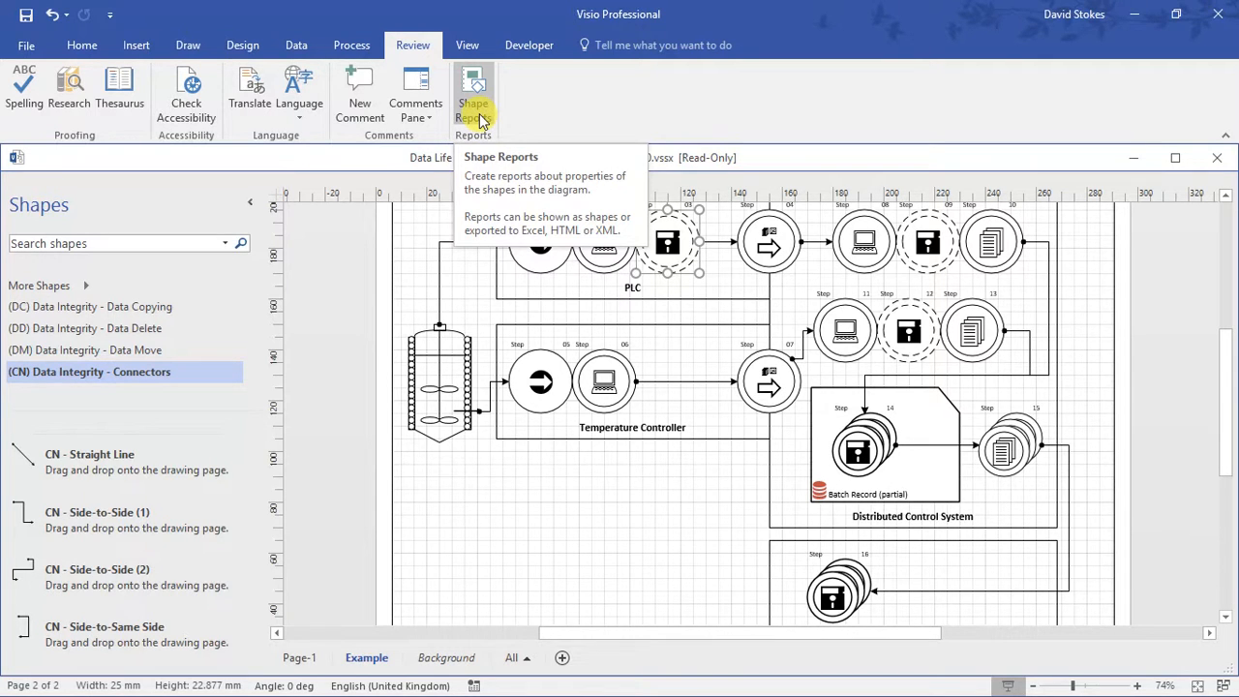
pyautogui.click(481, 120)
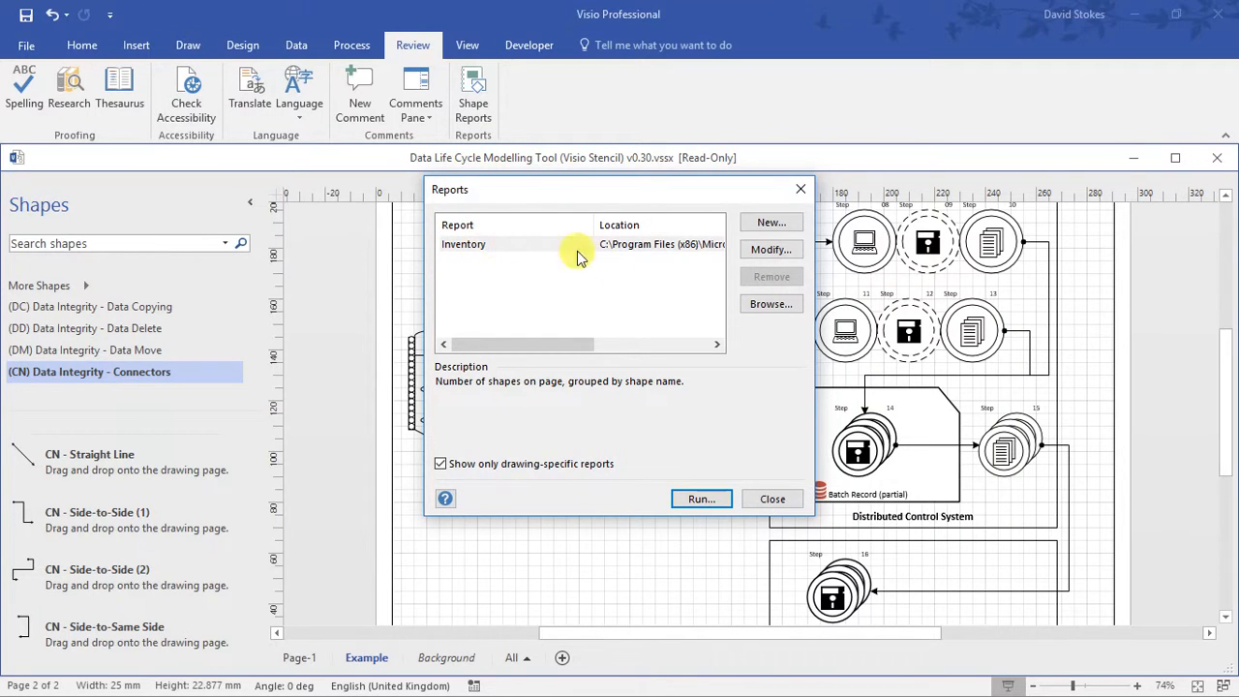
pyautogui.click(763, 307)
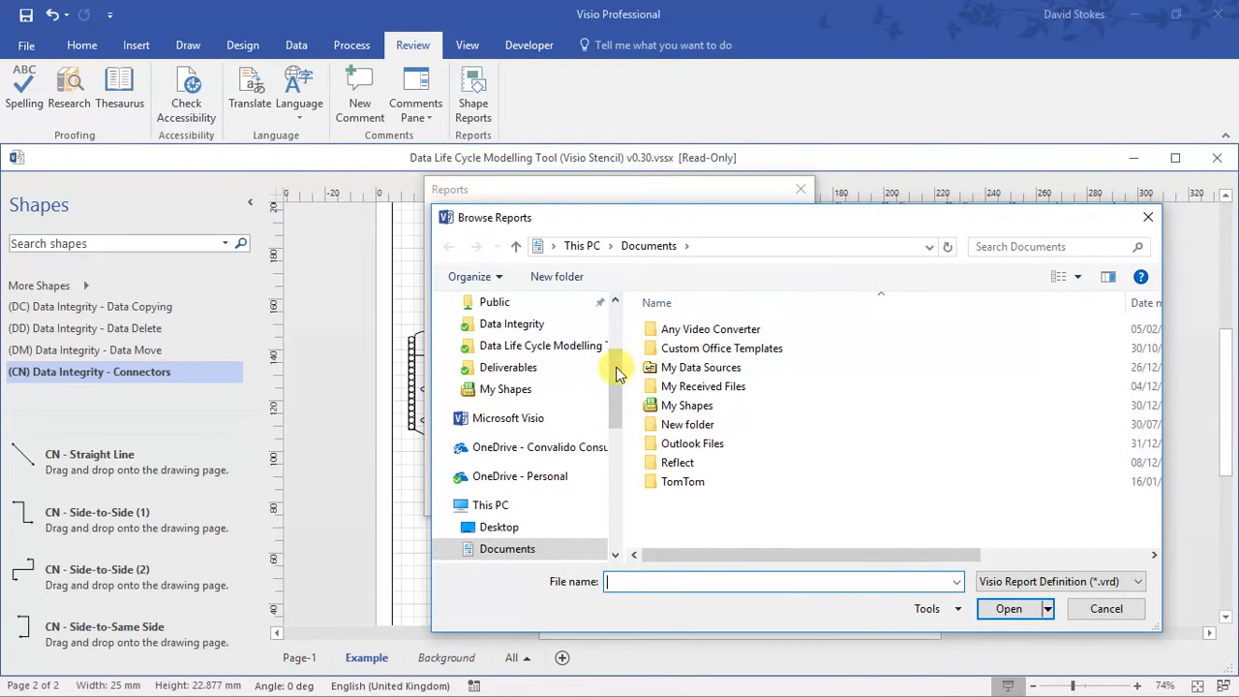
pyautogui.click(550, 350)
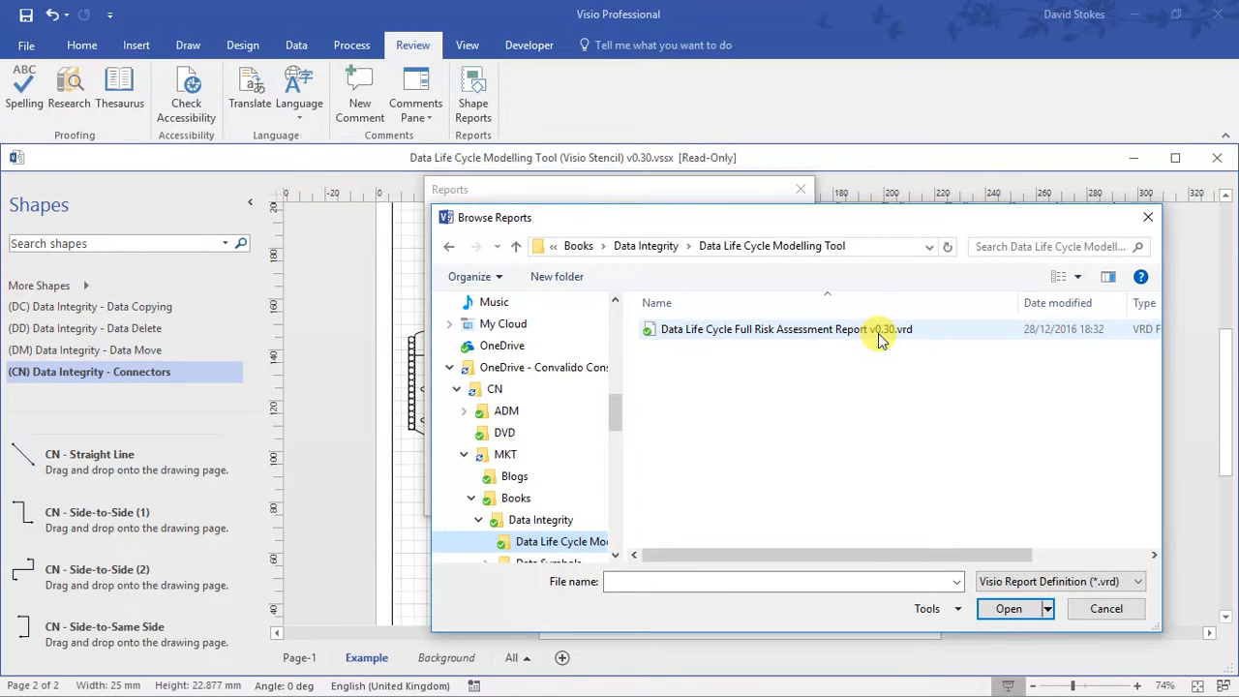
pyautogui.click(878, 333)
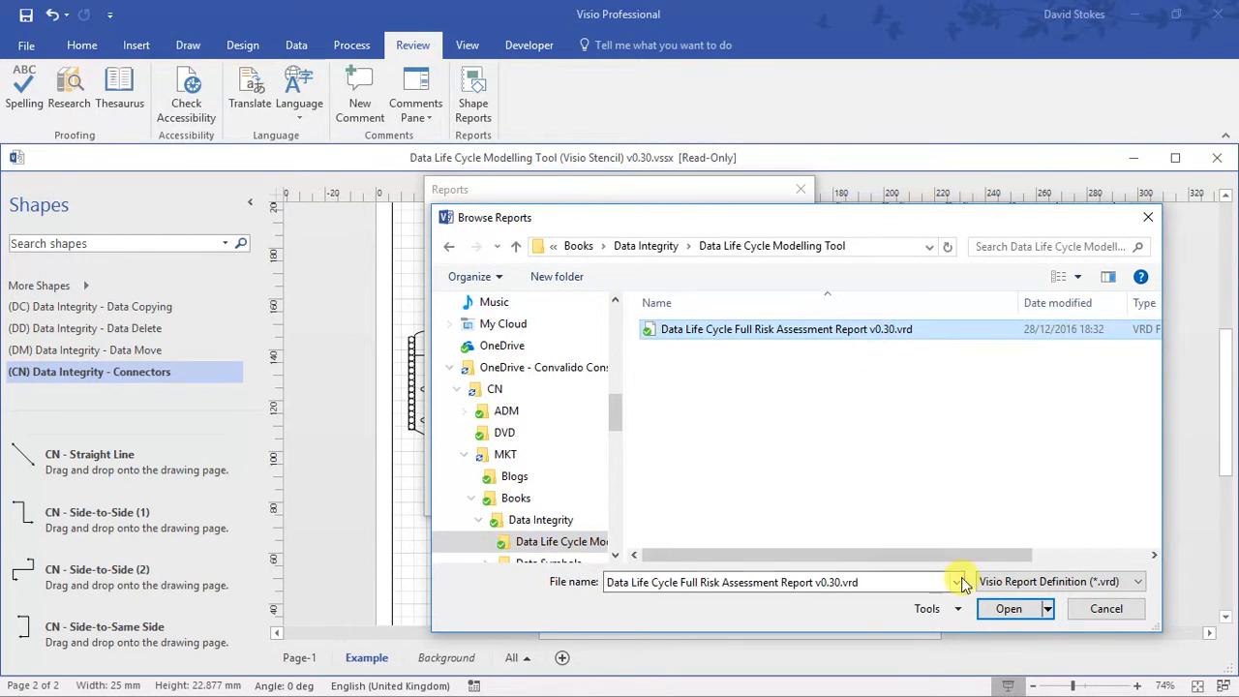
pyautogui.click(1005, 612)
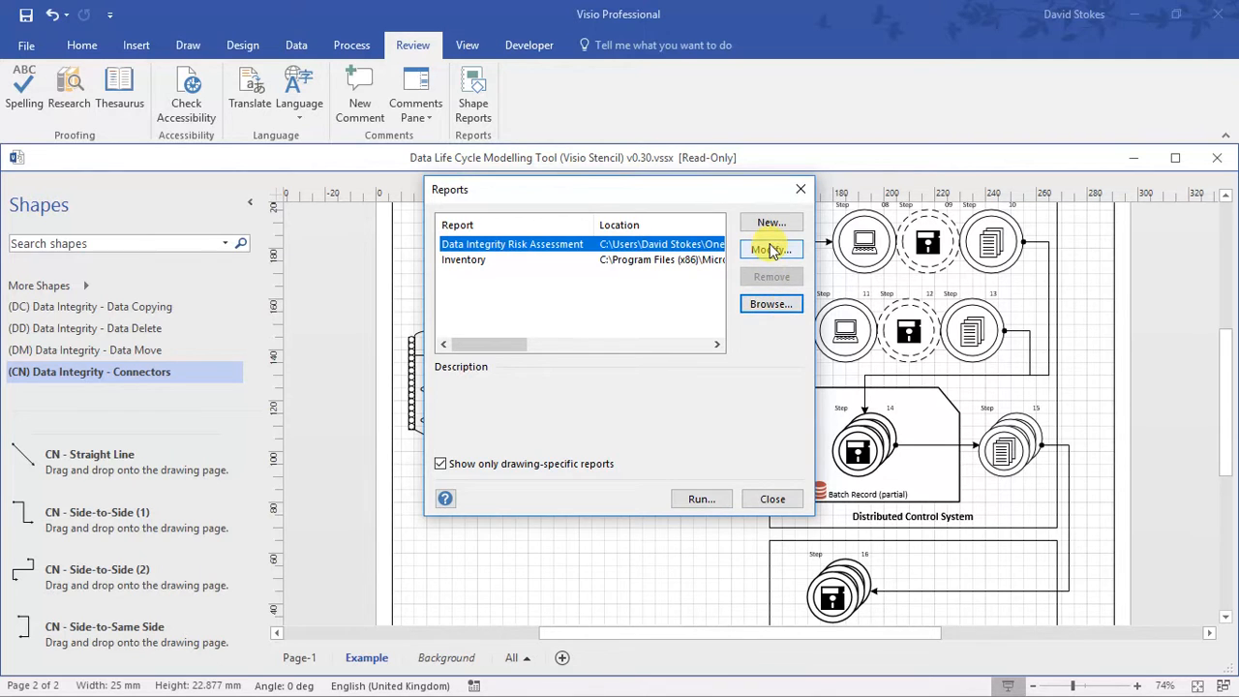
# Run the Data Integrity Risk Assessment report in Excel format and enlarge the workbook window to show all step rows.
pyautogui.click(701, 499)
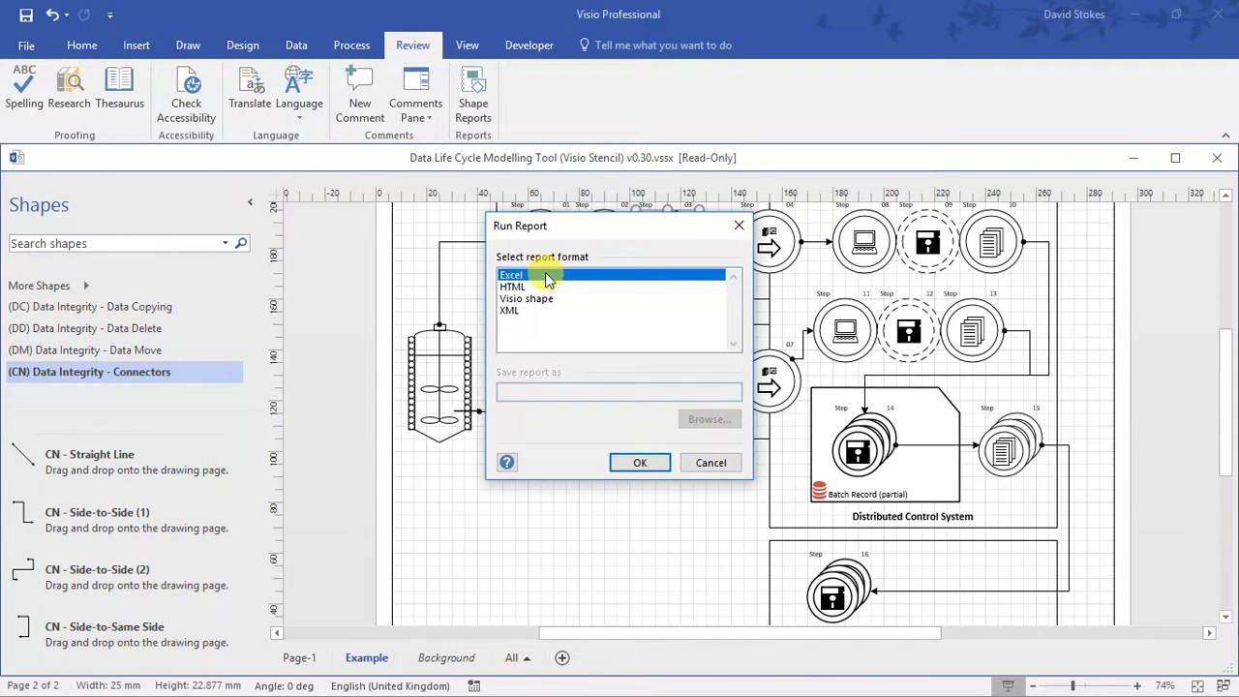
pyautogui.click(642, 464)
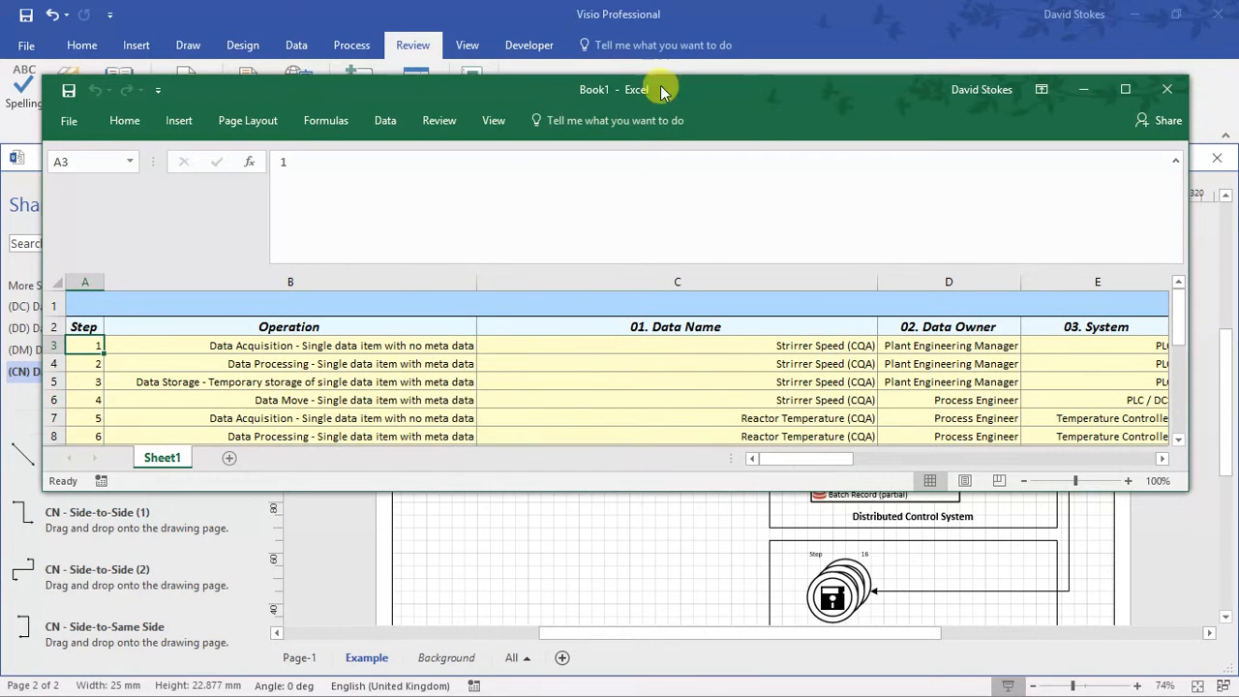
pyautogui.moveTo(680, 94); pyautogui.dragTo(669, 50)
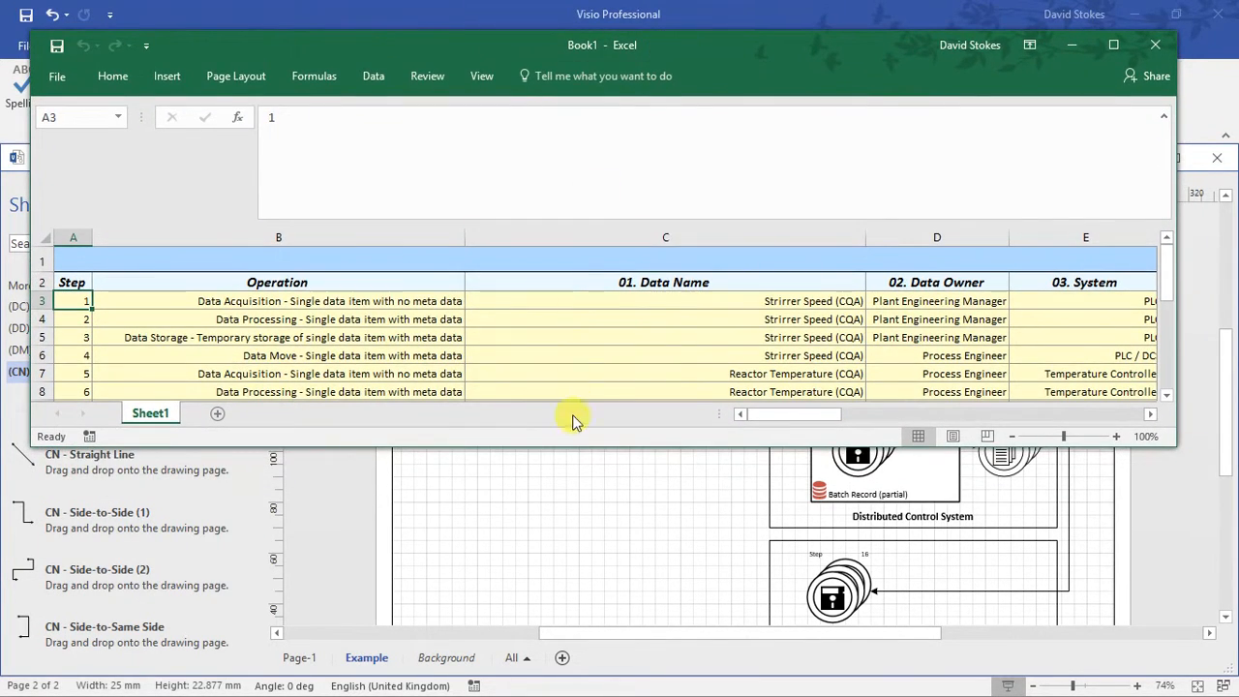
pyautogui.moveTo(564, 446); pyautogui.dragTo(578, 646)
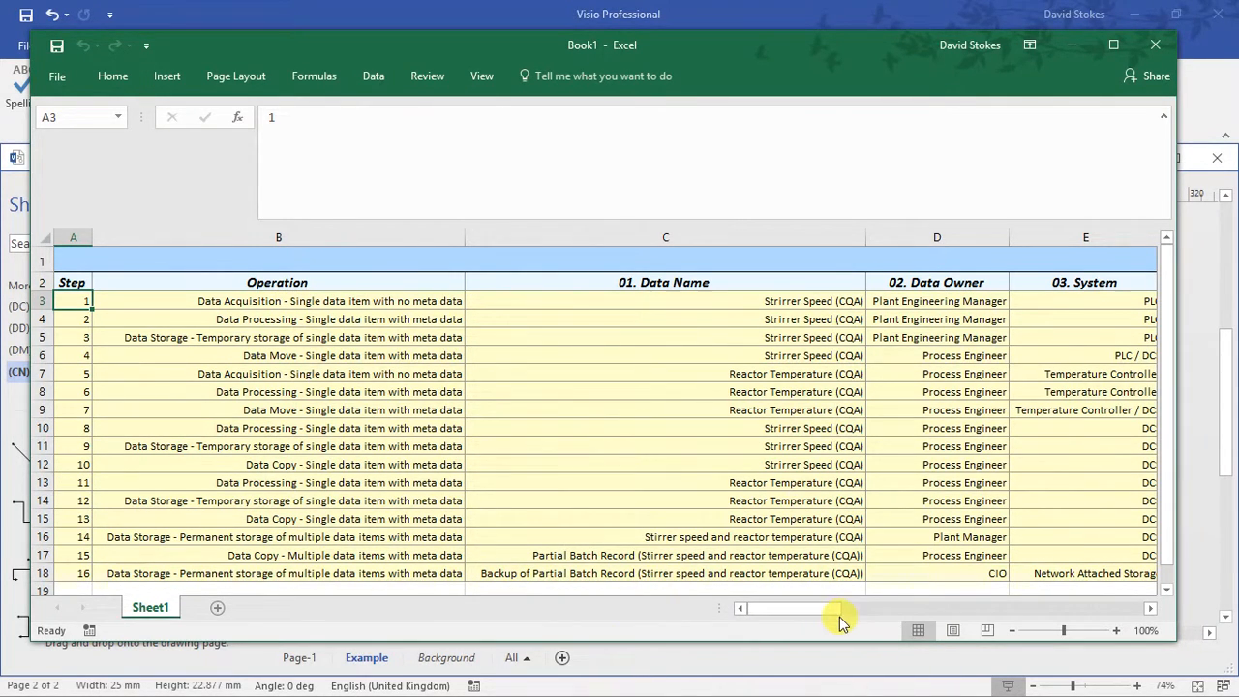
# Examine the report columns from data owner through post-mitigation risk priority, and close the workbook without saving.
pyautogui.click(1150, 608)
pyautogui.click(1150, 608)
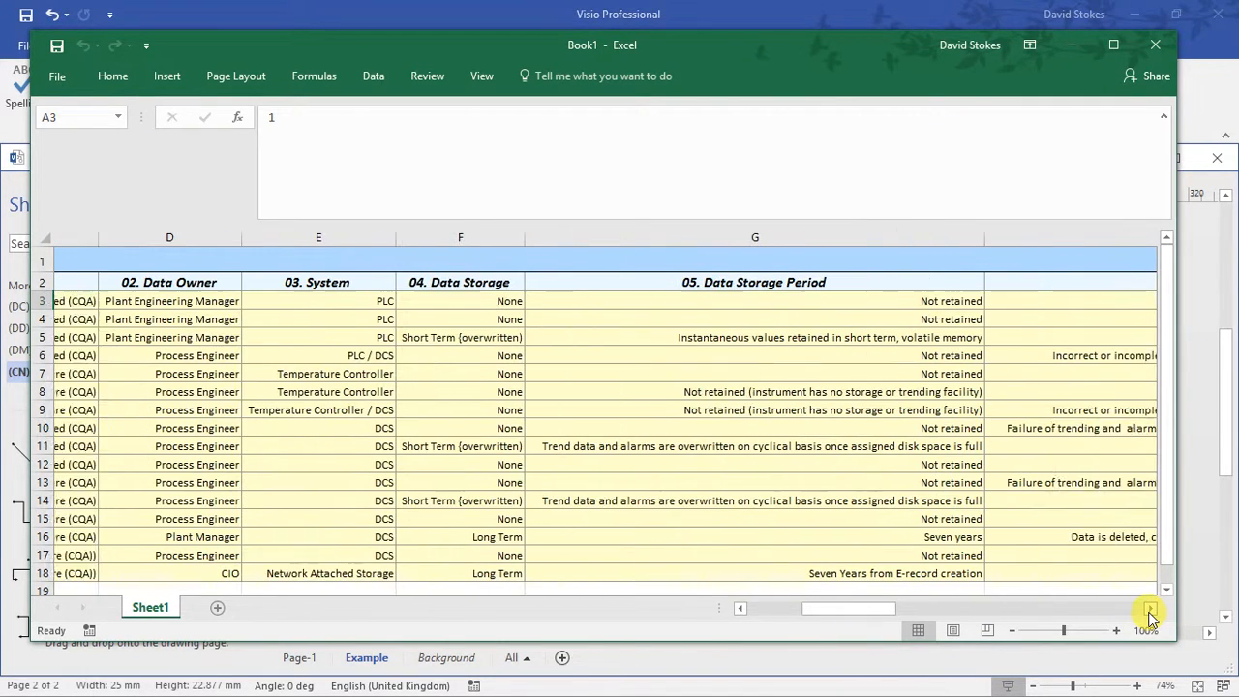
pyautogui.click(1150, 608)
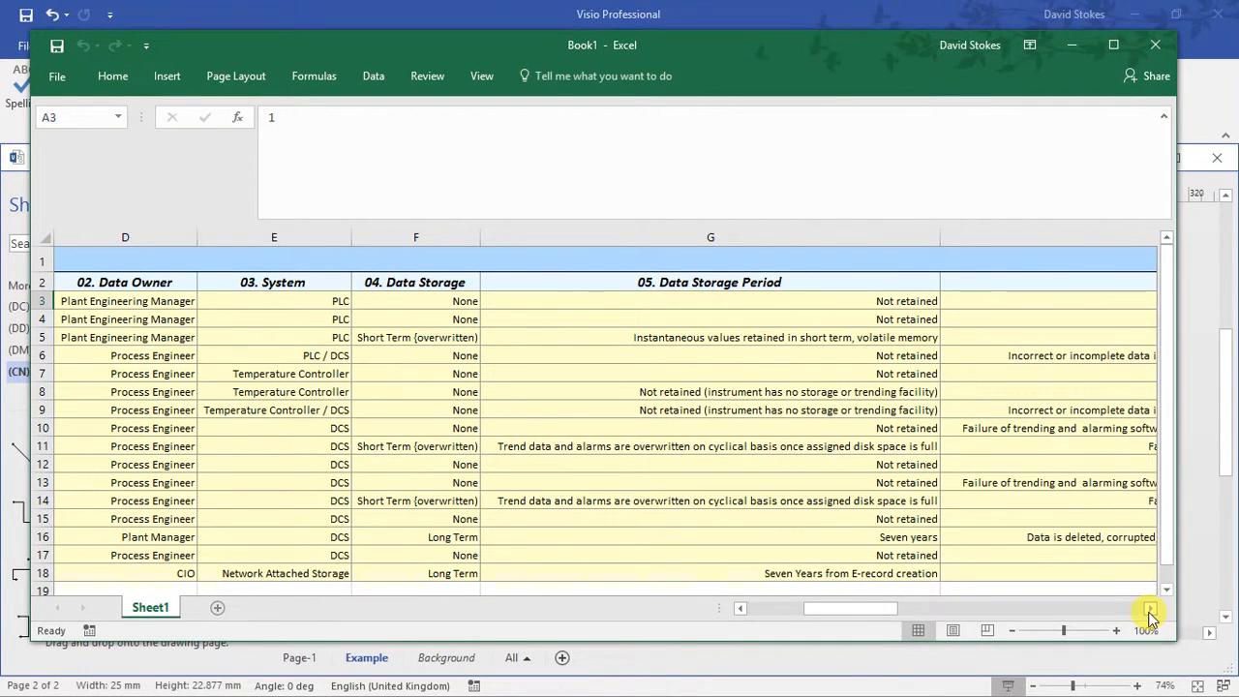
pyautogui.click(1150, 608)
pyautogui.click(1150, 608)
pyautogui.click(1151, 608)
pyautogui.click(1150, 608)
pyautogui.click(1151, 608)
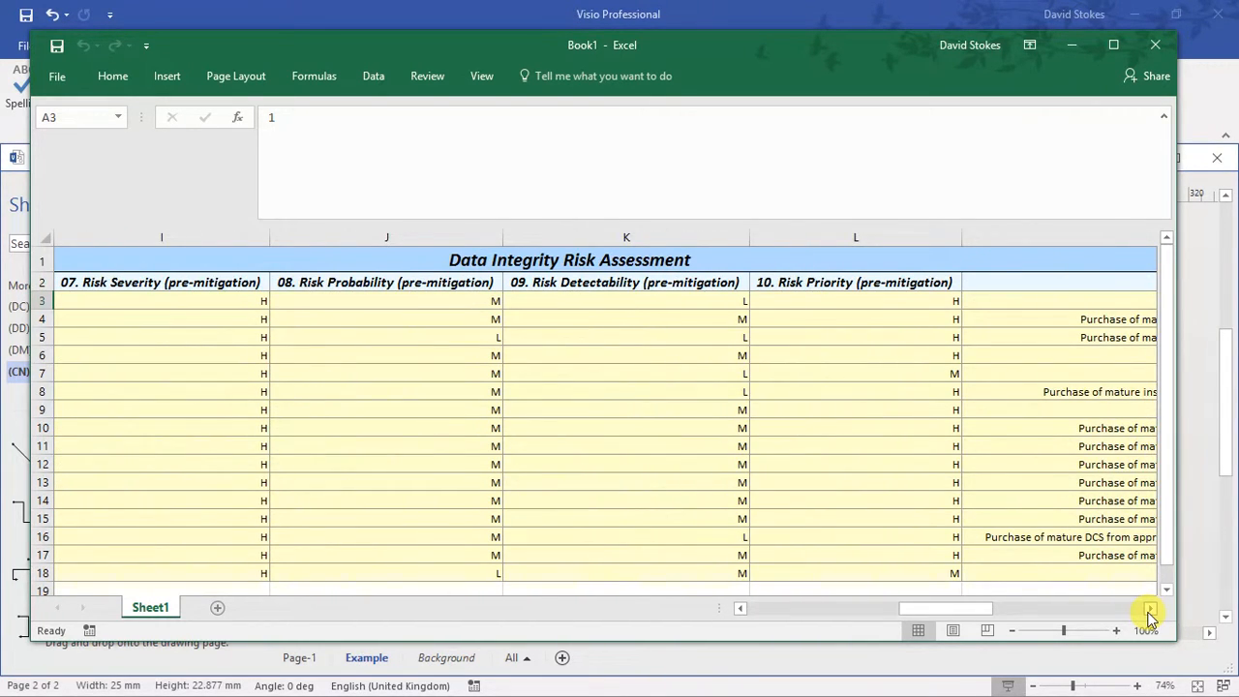
pyautogui.click(1150, 608)
pyautogui.click(1150, 607)
pyautogui.click(1150, 608)
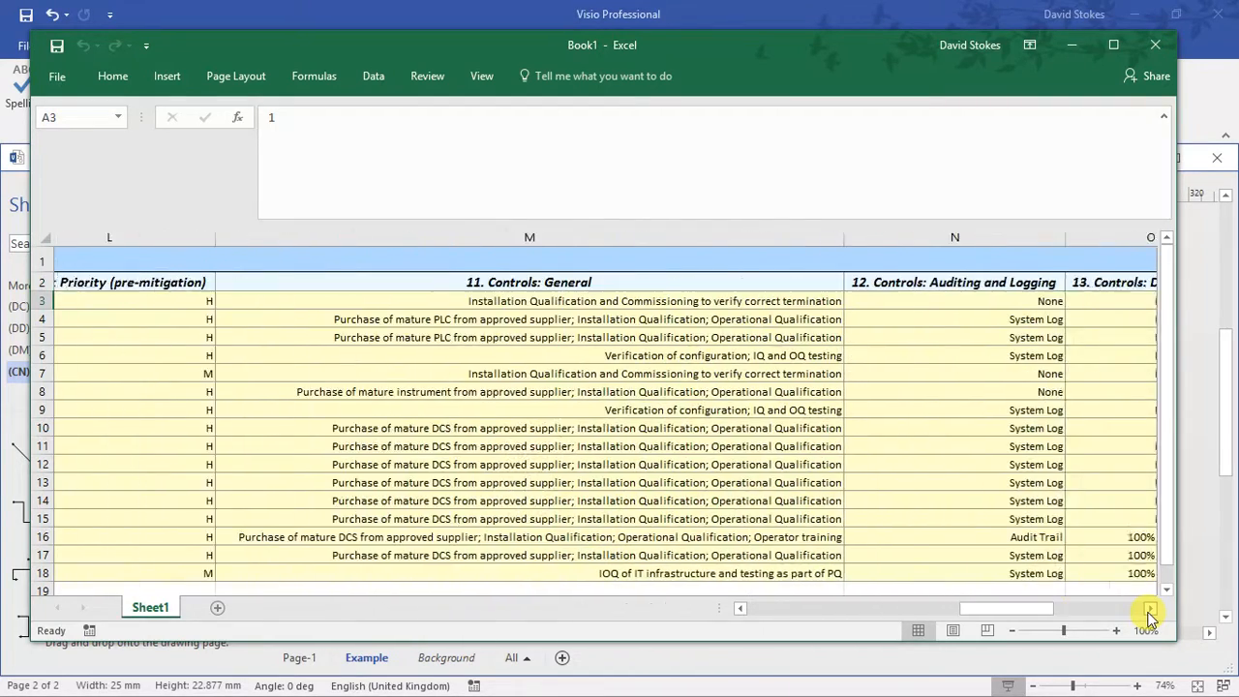
pyautogui.click(1150, 608)
pyautogui.click(1150, 608)
pyautogui.click(1150, 608)
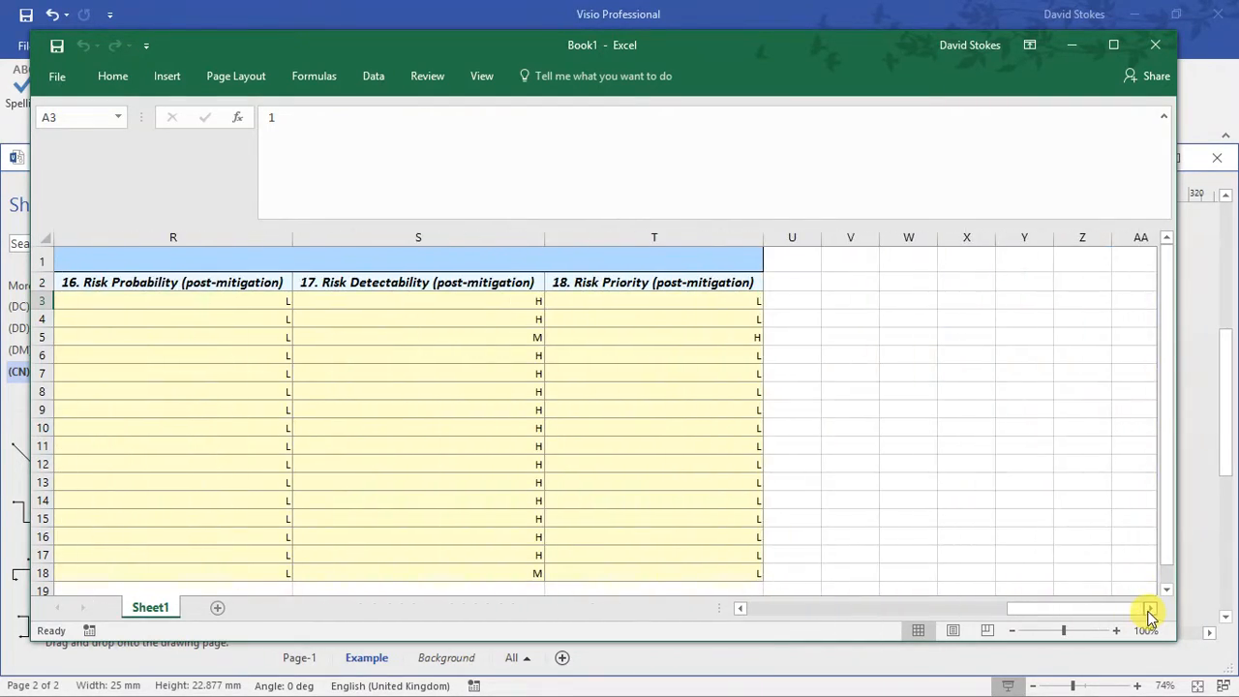
pyautogui.moveTo(1017, 606); pyautogui.dragTo(1005, 607)
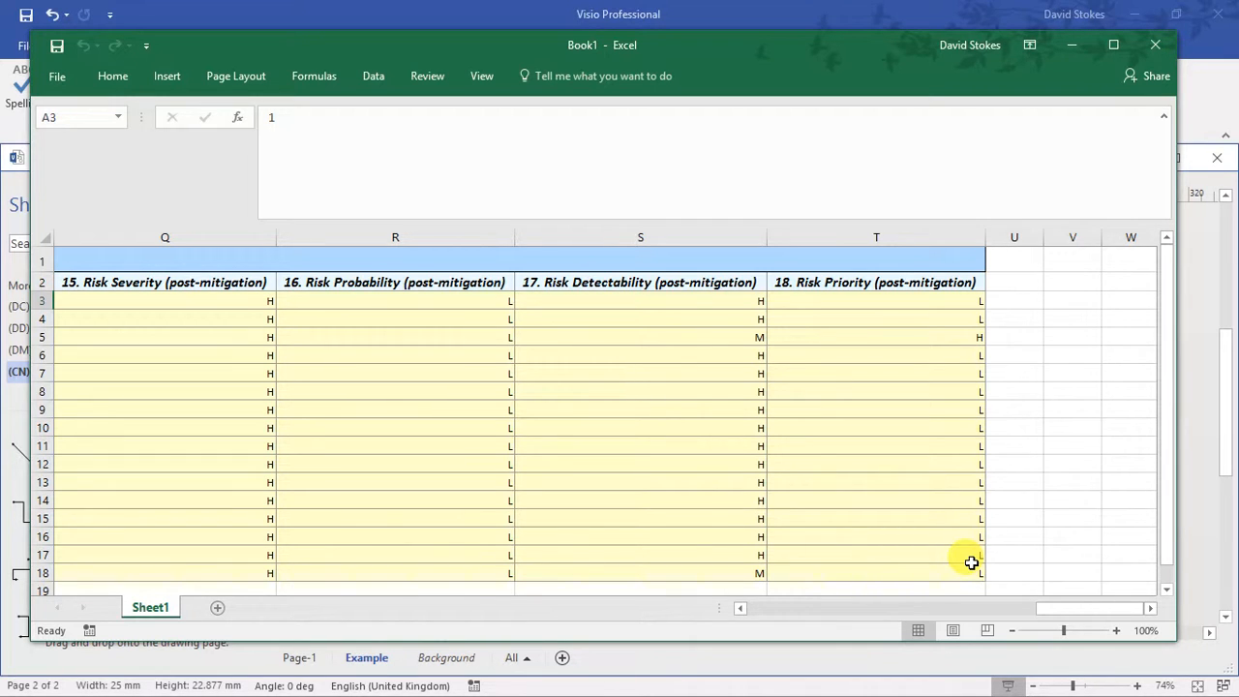
pyautogui.click(1162, 48)
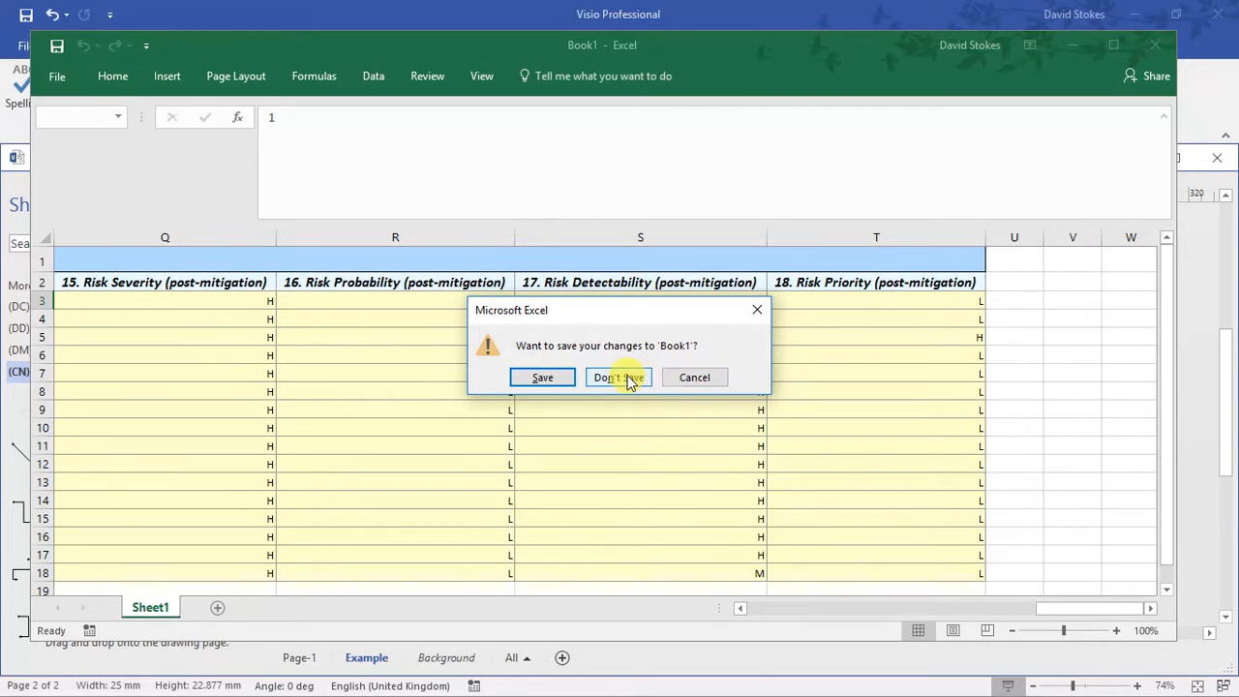
pyautogui.click(620, 377)
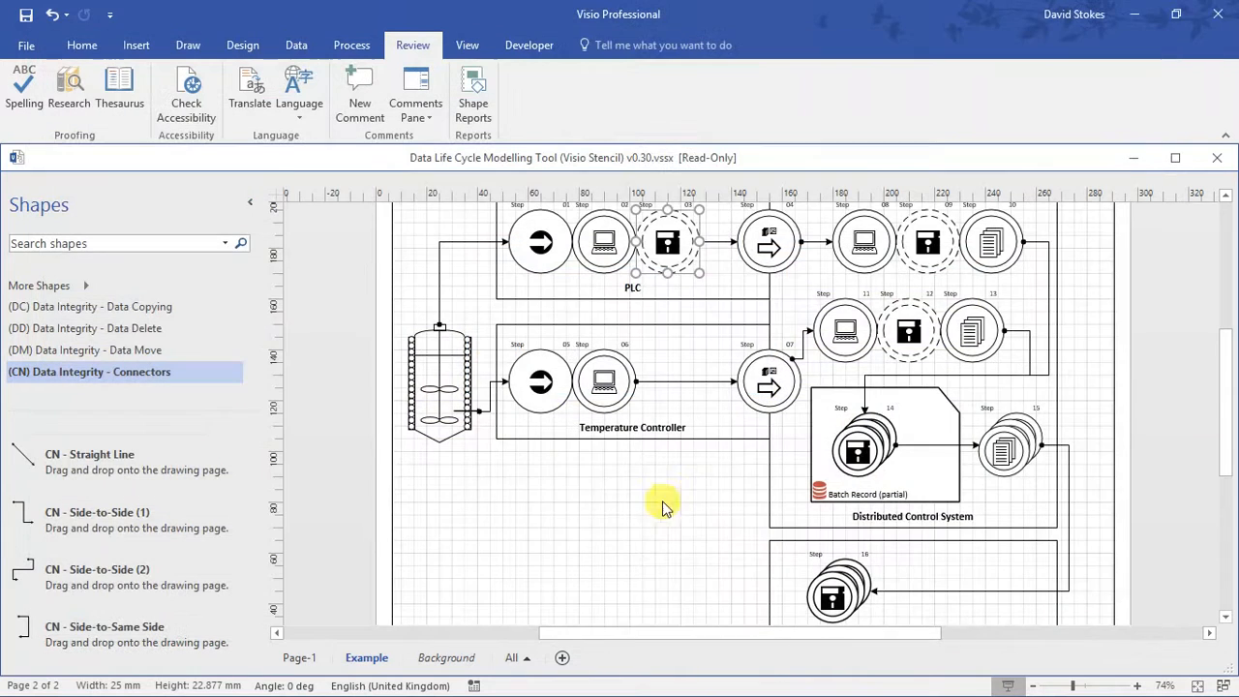
# Load the report definition "Data Life Cycle Full Risk Assessment Report v0.30.vrd" from the Data Life Cycle Modelling Tool folder again.
pyautogui.click(472, 111)
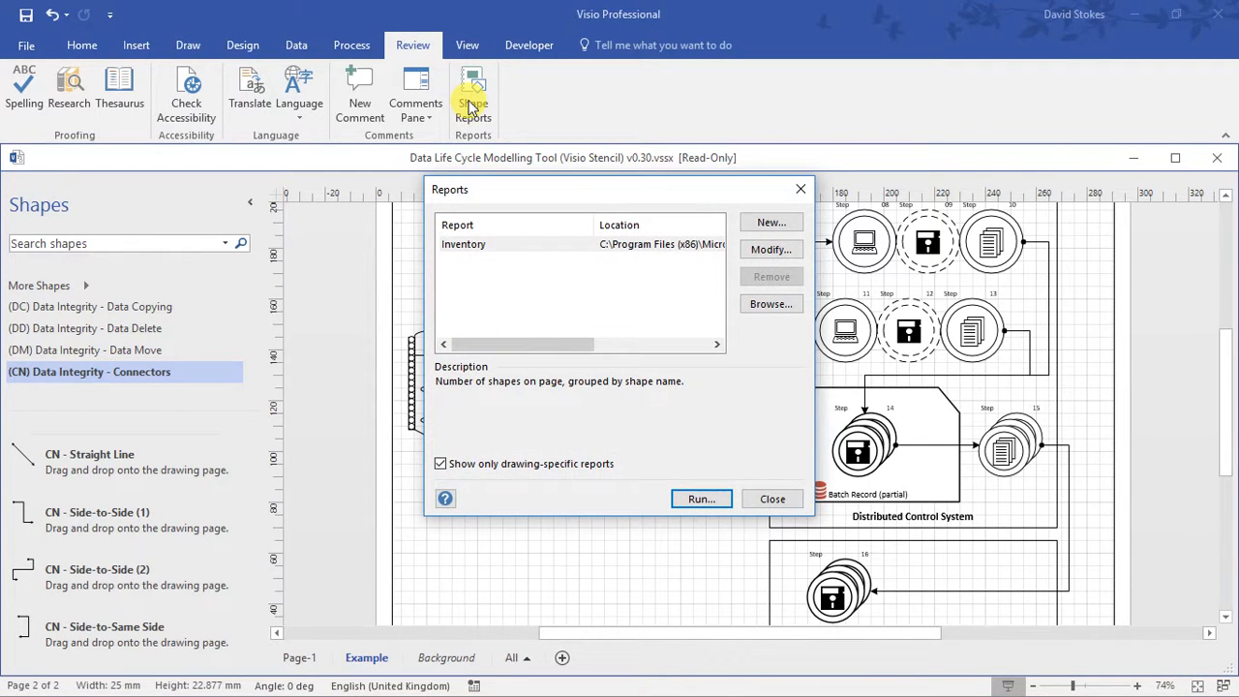
pyautogui.click(779, 303)
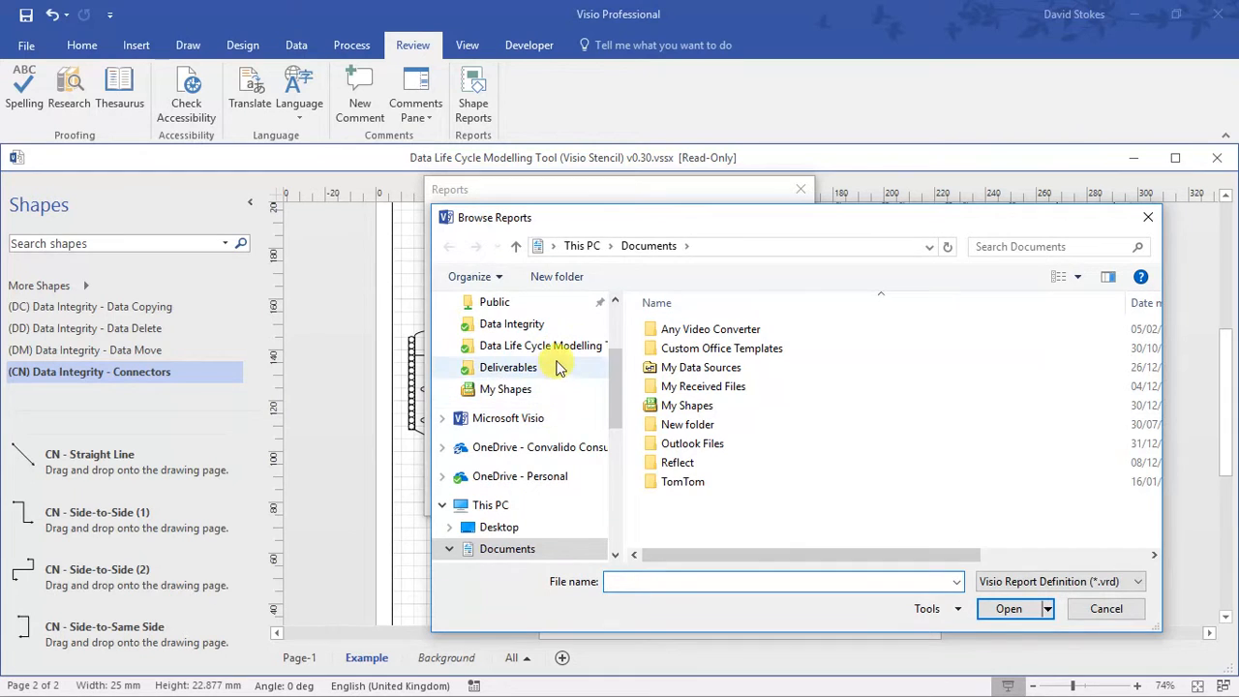
pyautogui.click(575, 345)
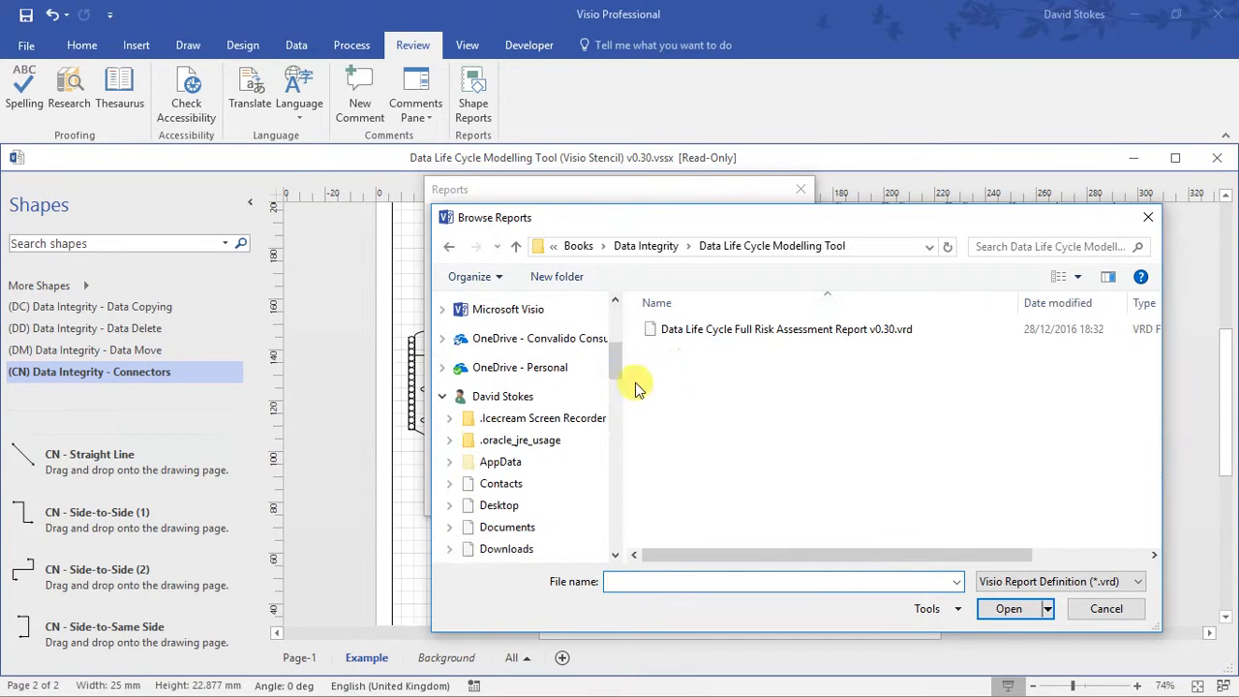
pyautogui.click(763, 331)
pyautogui.click(1008, 609)
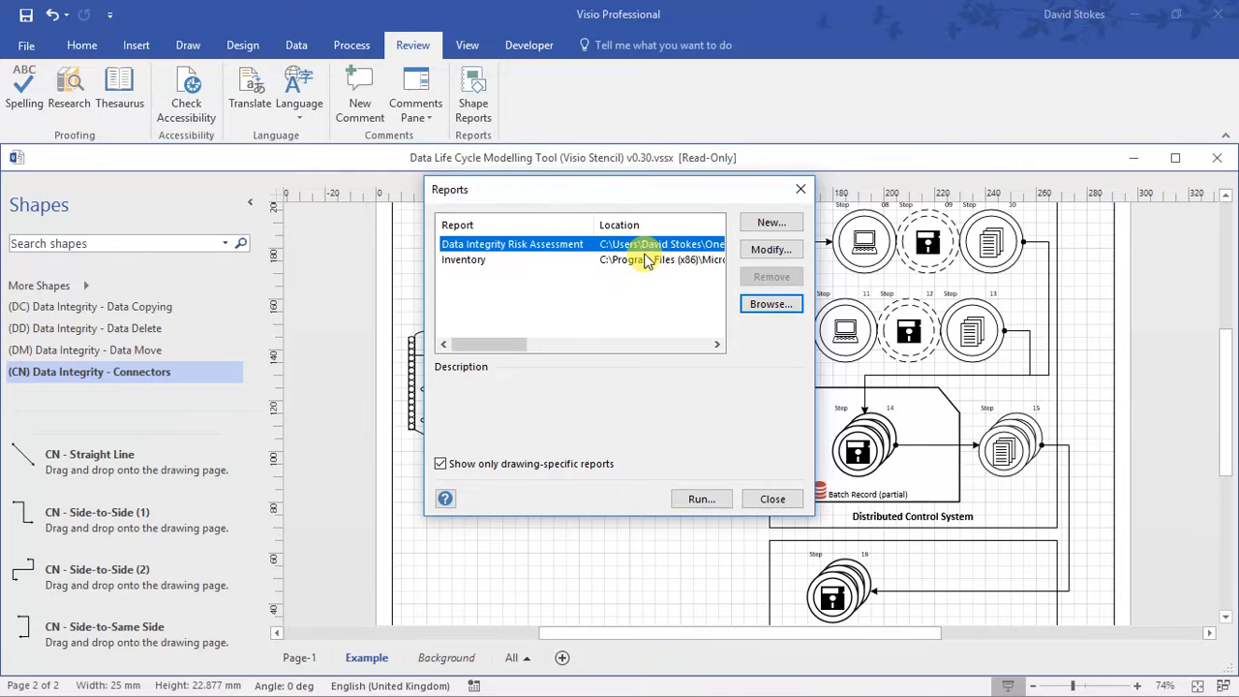
# Open the Data Integrity Risk Assessment report definition for modification, and inspect its advanced criteria that limit the report rows.
pyautogui.click(765, 250)
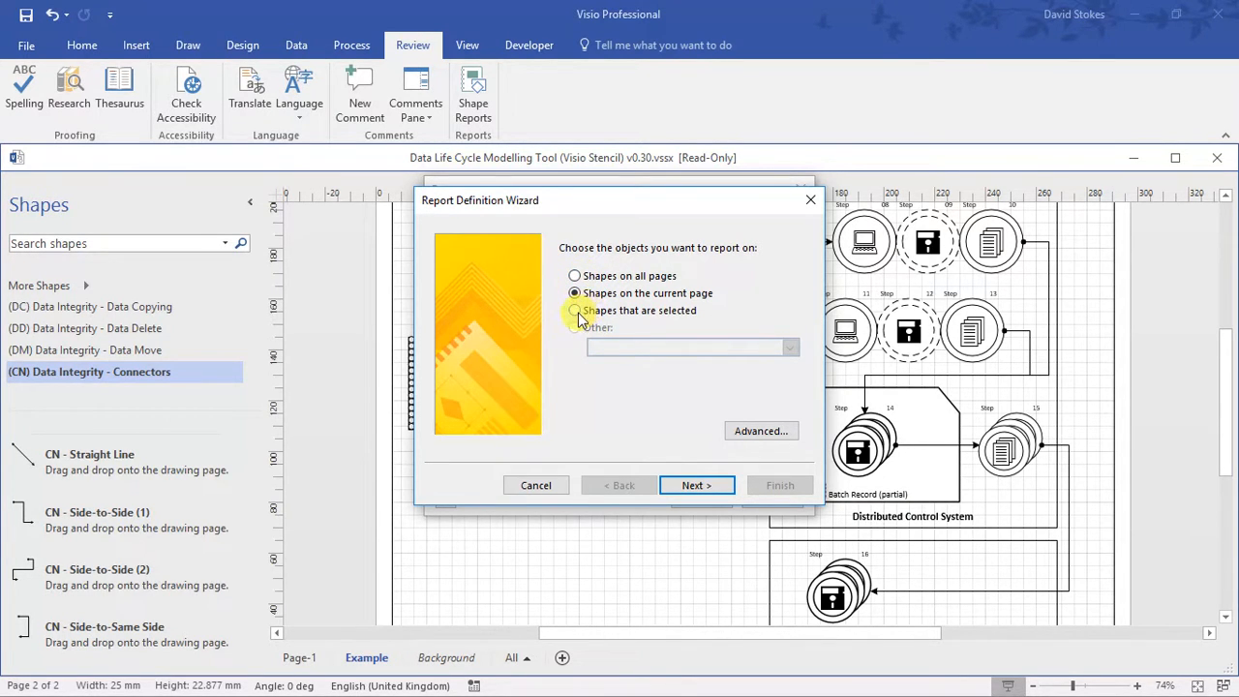
pyautogui.click(748, 439)
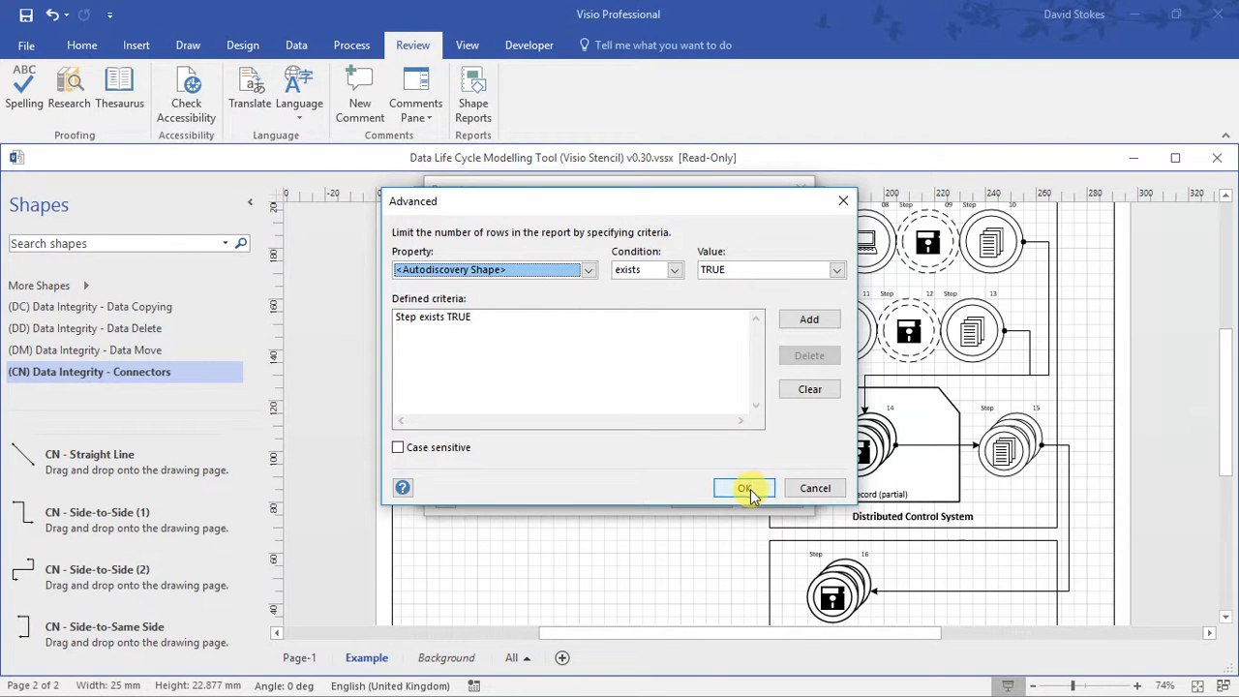
pyautogui.click(811, 489)
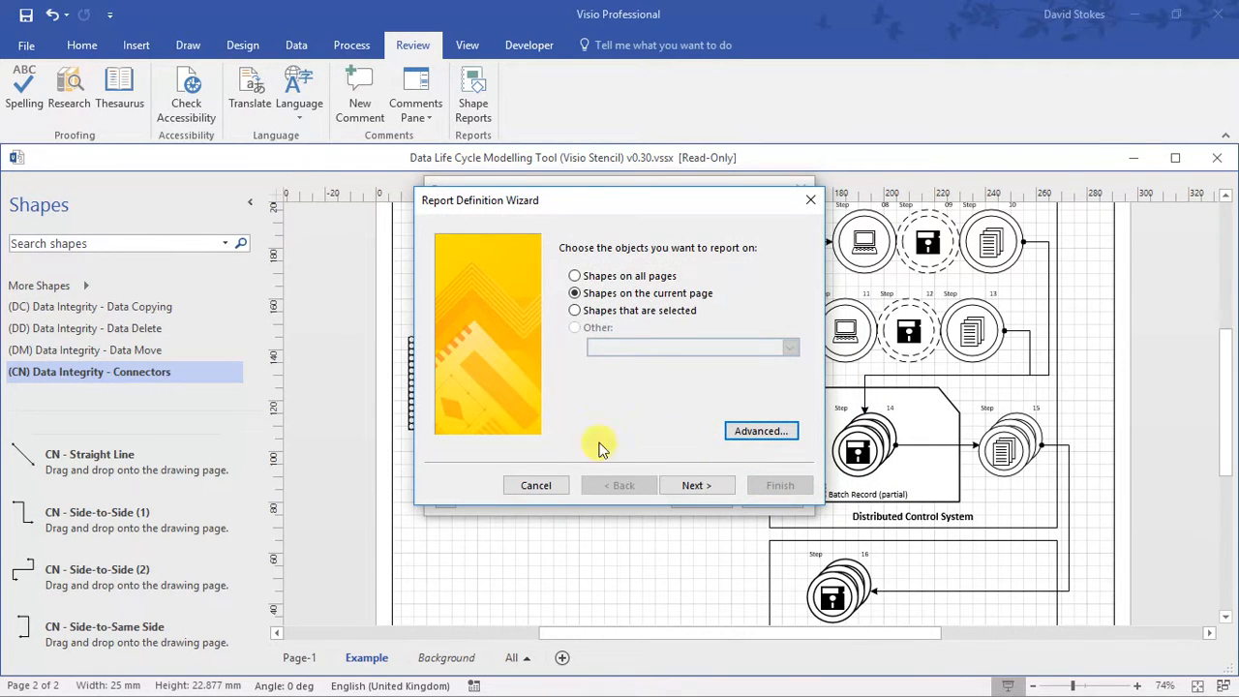
# Keep the current page's shapes as the report scope, and review the properties selected as report columns.
pyautogui.click(702, 487)
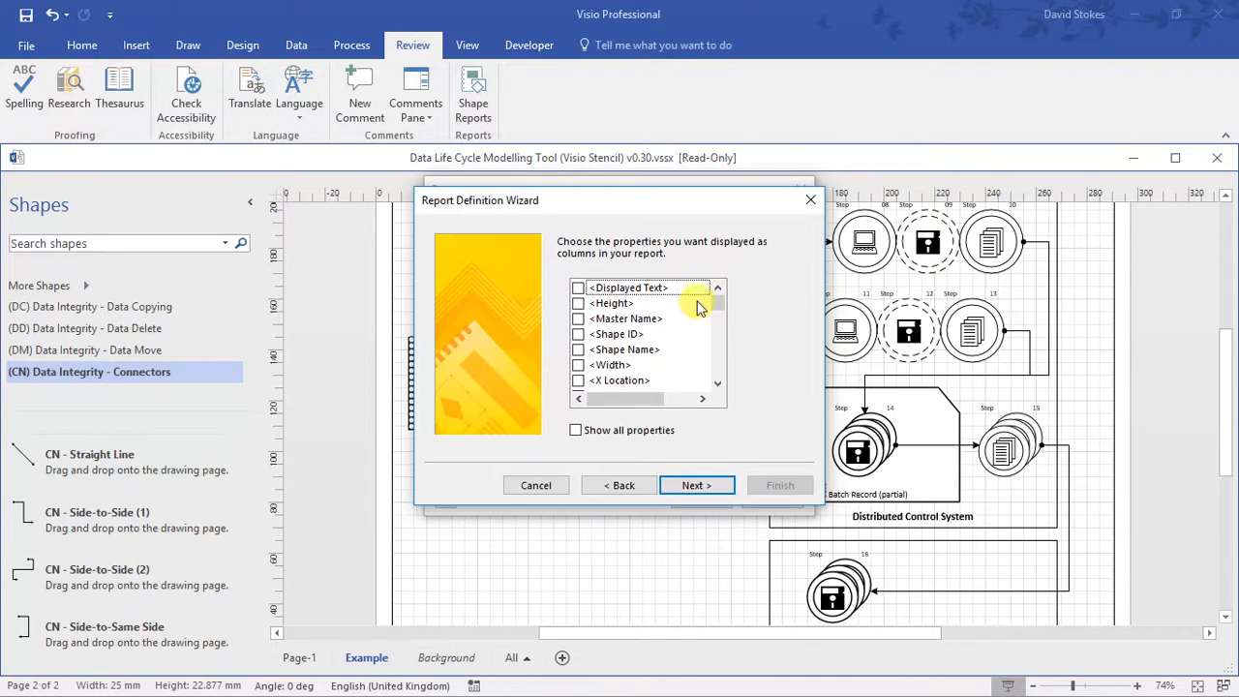
pyautogui.moveTo(716, 303); pyautogui.dragTo(718, 334)
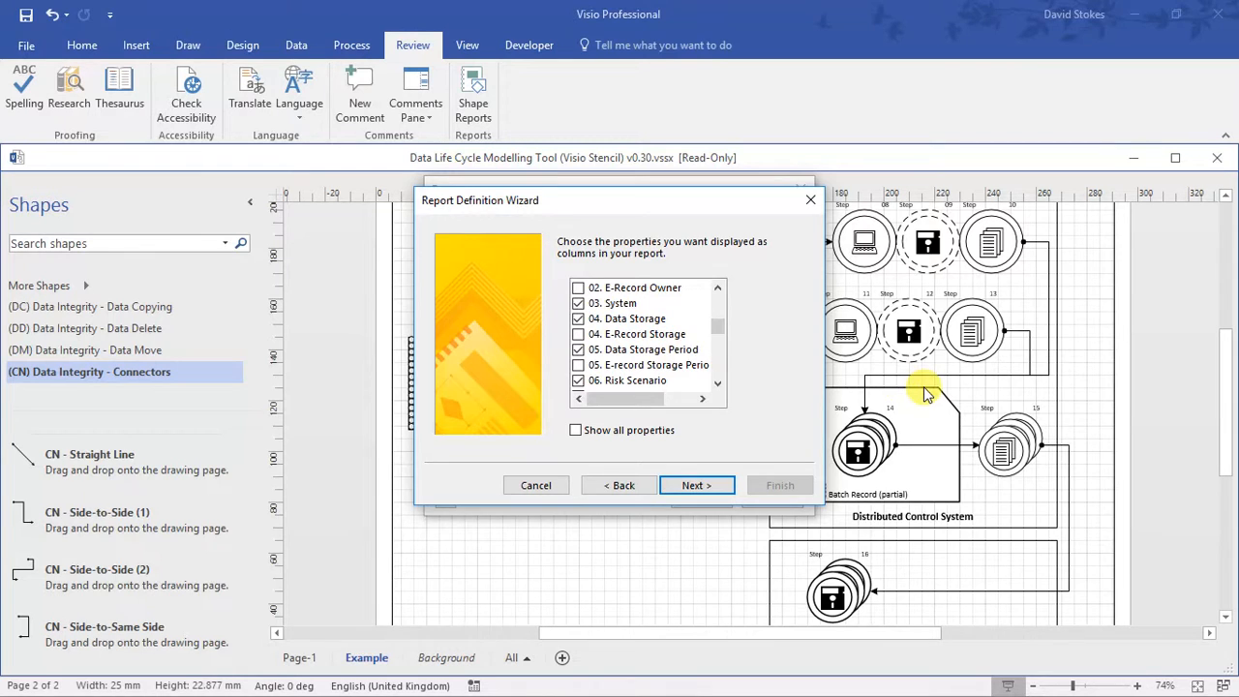
pyautogui.click(718, 287)
pyautogui.click(719, 287)
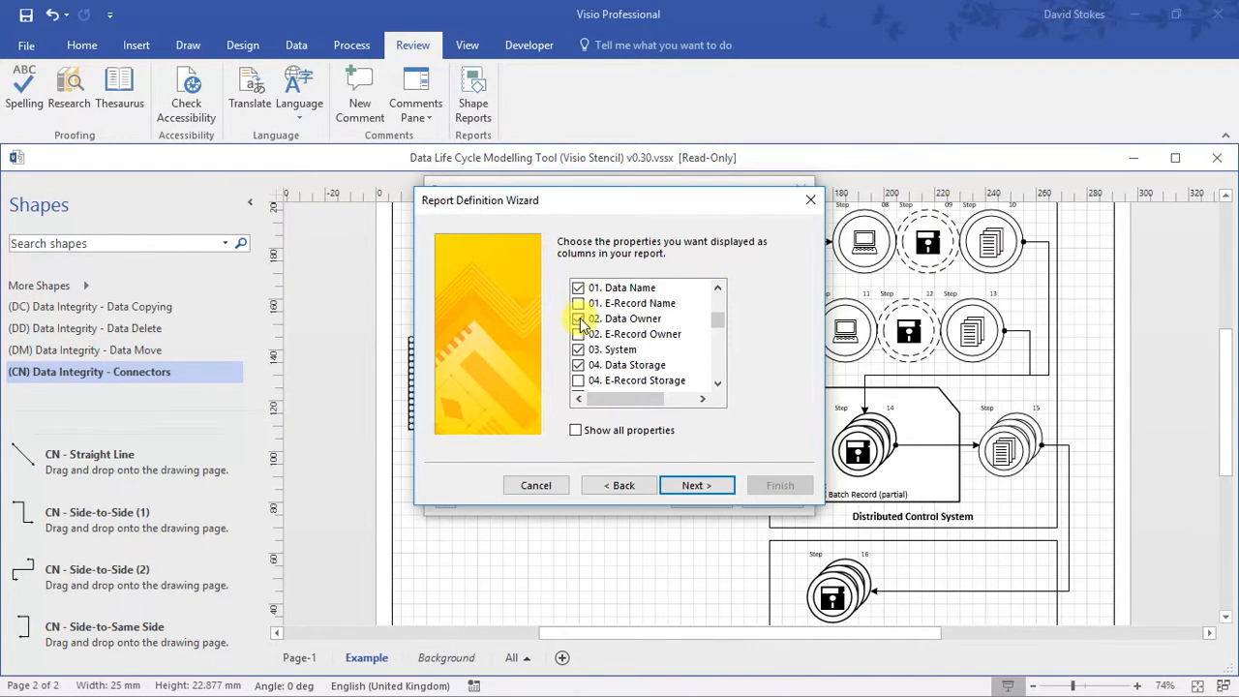
pyautogui.click(695, 485)
# Review the report's column order and the available row sort fields, keeping Step as the first column and the sort field.
pyautogui.click(611, 352)
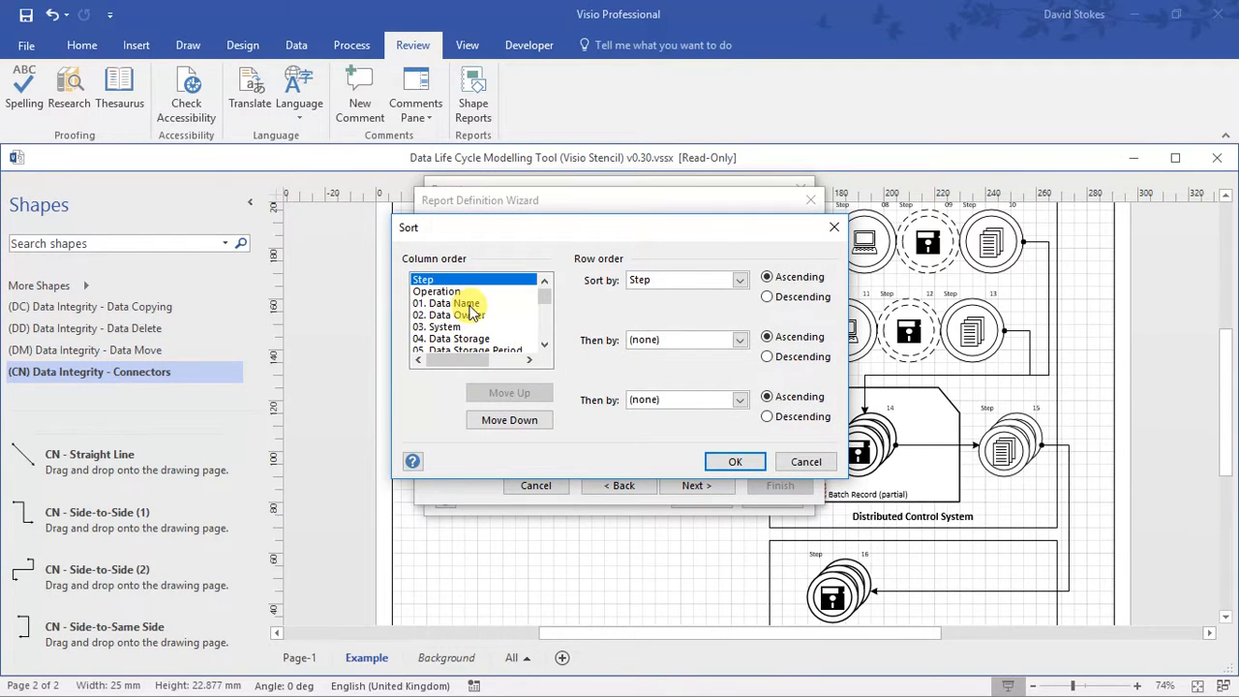
pyautogui.moveTo(542, 304); pyautogui.dragTo(547, 300)
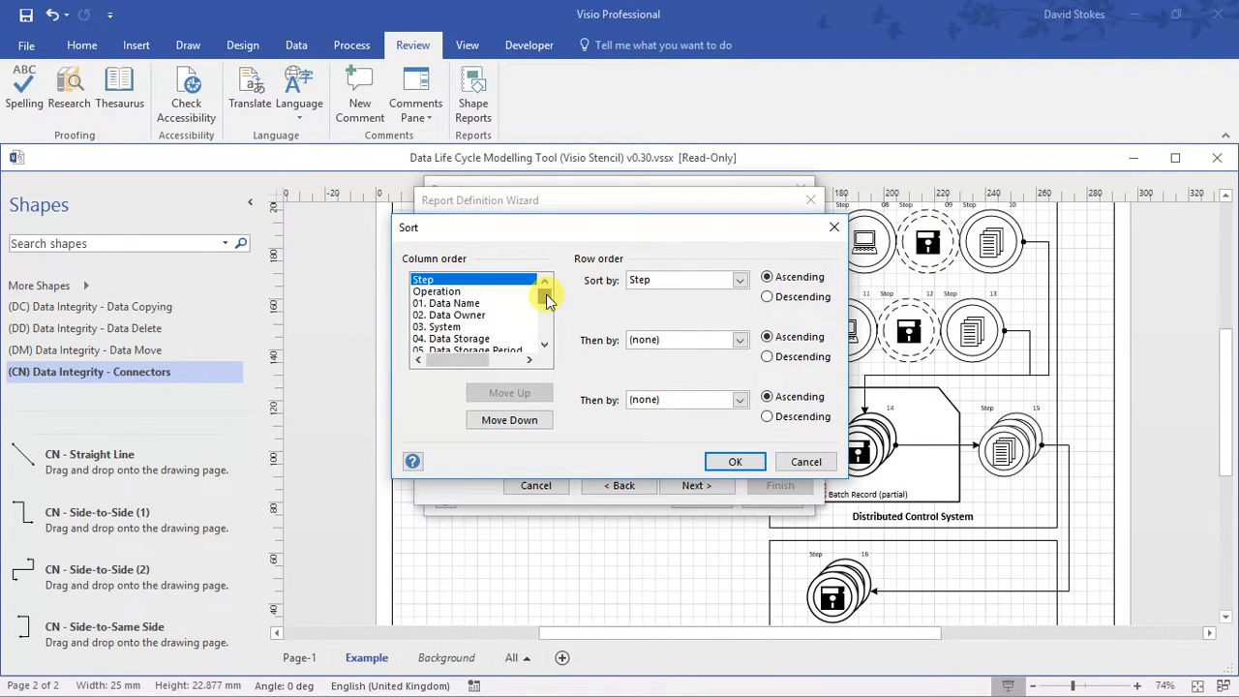
pyautogui.click(509, 419)
pyautogui.click(509, 392)
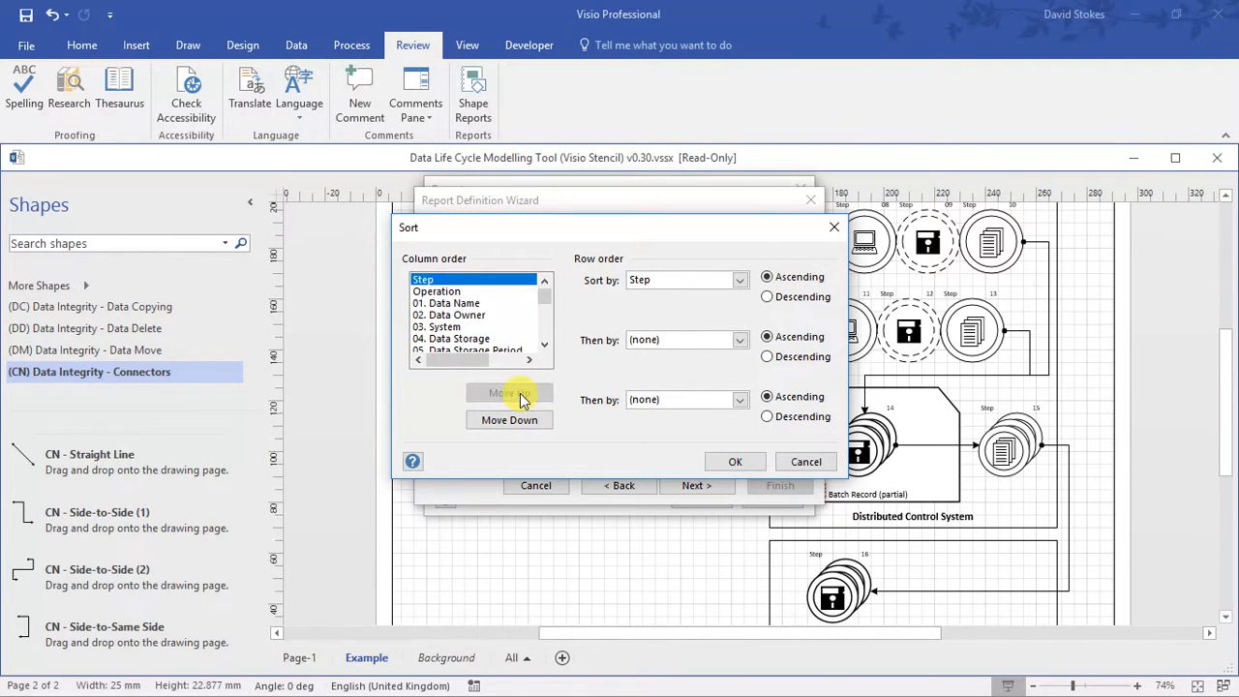
pyautogui.click(740, 279)
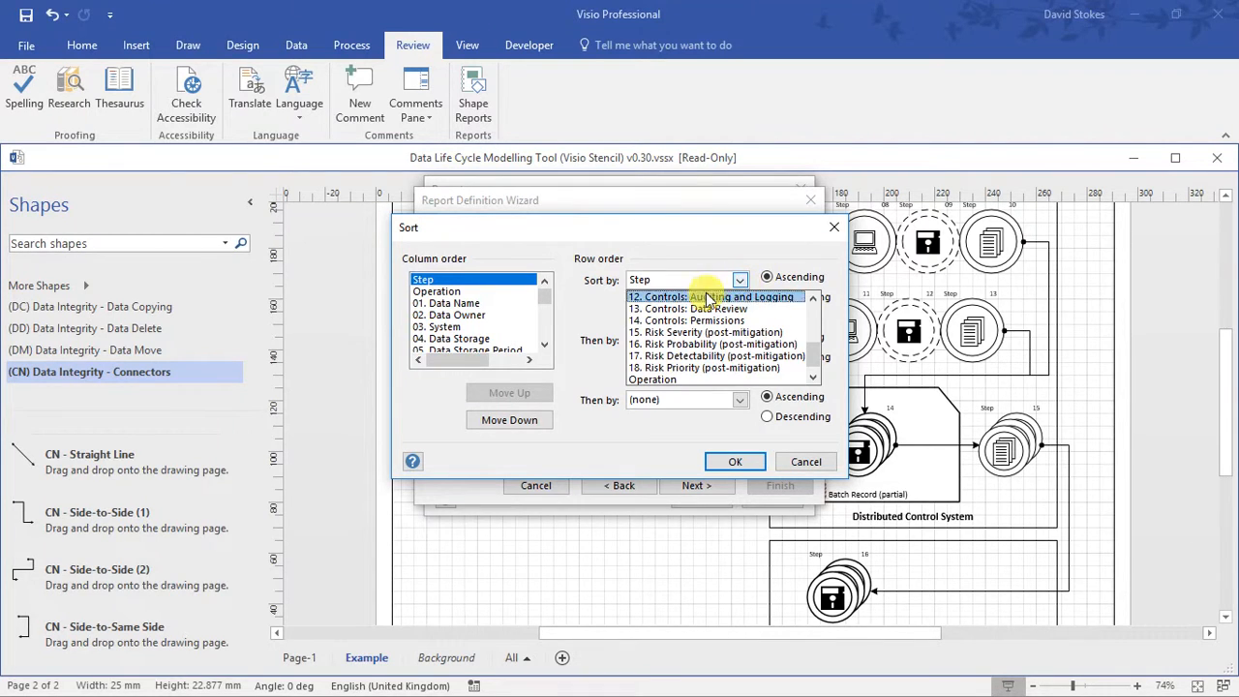
pyautogui.moveTo(813, 363)
pyautogui.mouseDown()
pyautogui.moveTo(811, 313)
pyautogui.moveTo(813, 366)
pyautogui.mouseUp()
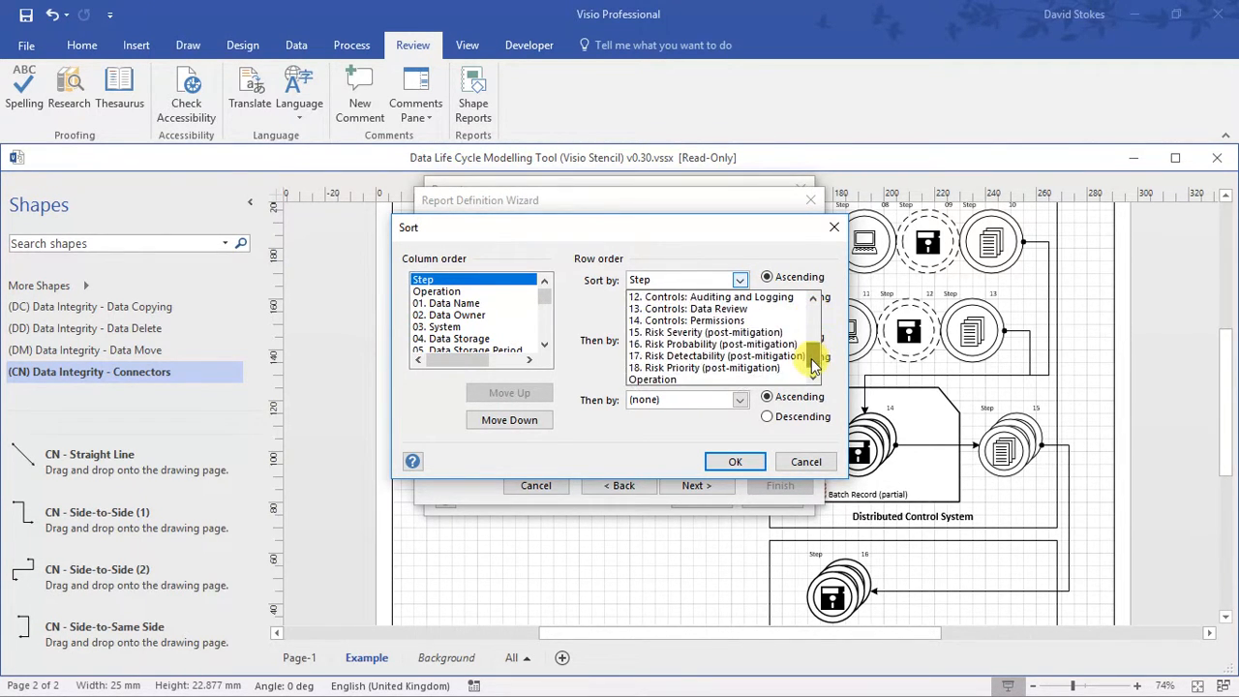
pyautogui.click(725, 463)
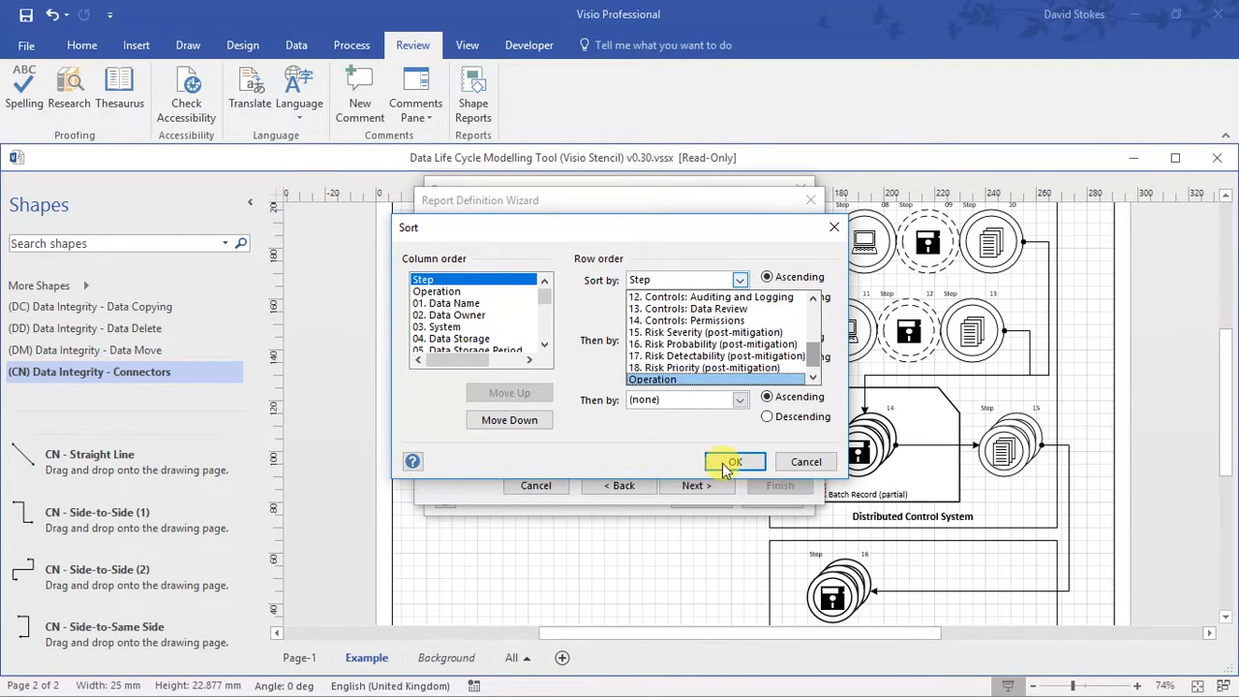
pyautogui.click(655, 455)
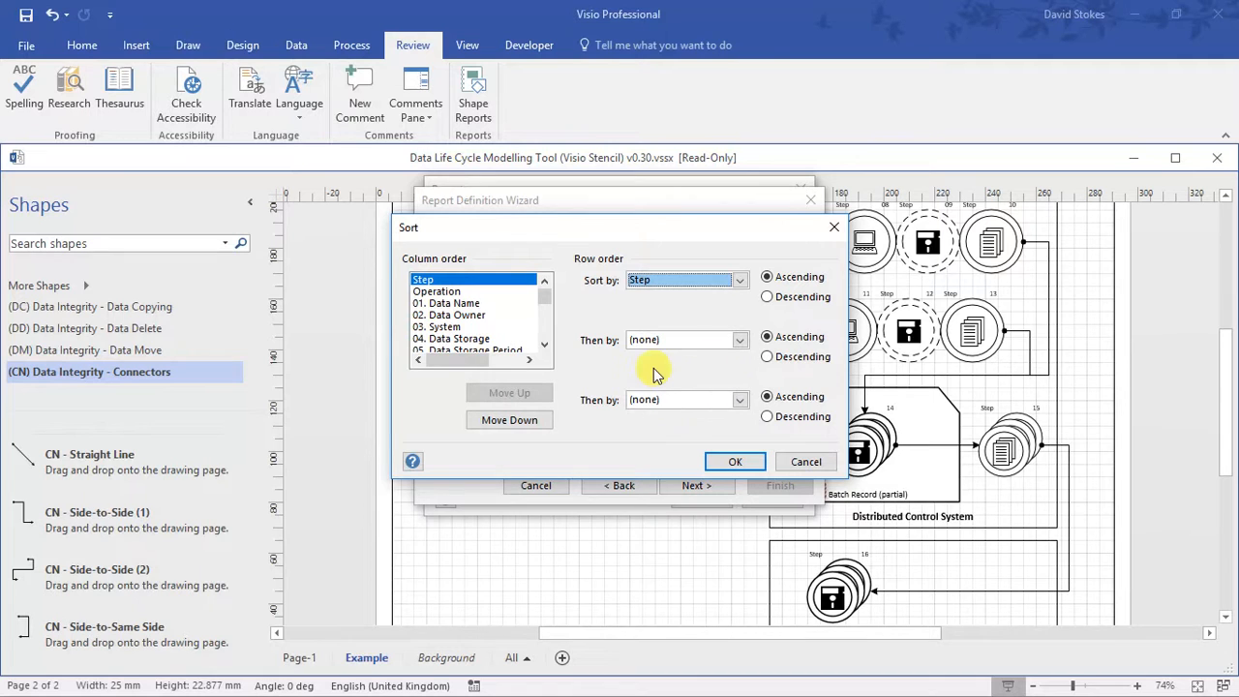
pyautogui.click(735, 462)
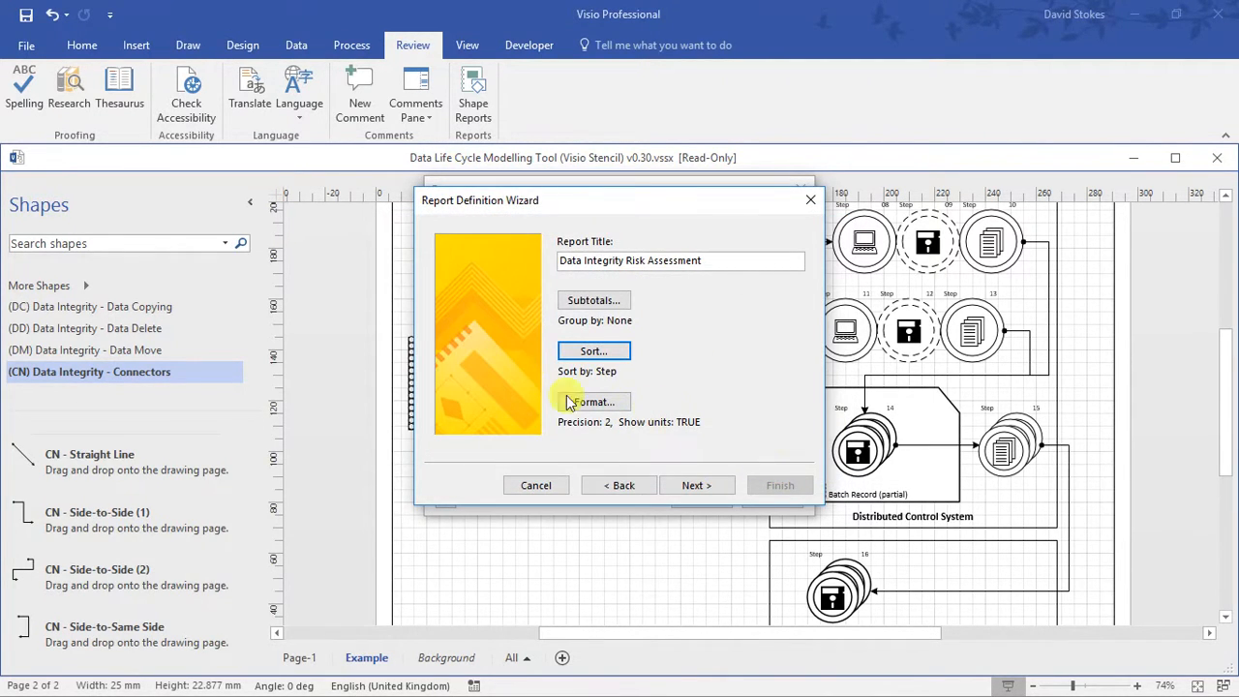
# Save the report definition as "Data Integrity Risk Assessment - Short Form", adding "- Short Form" to its file name, and close the reports list.
pyautogui.click(695, 485)
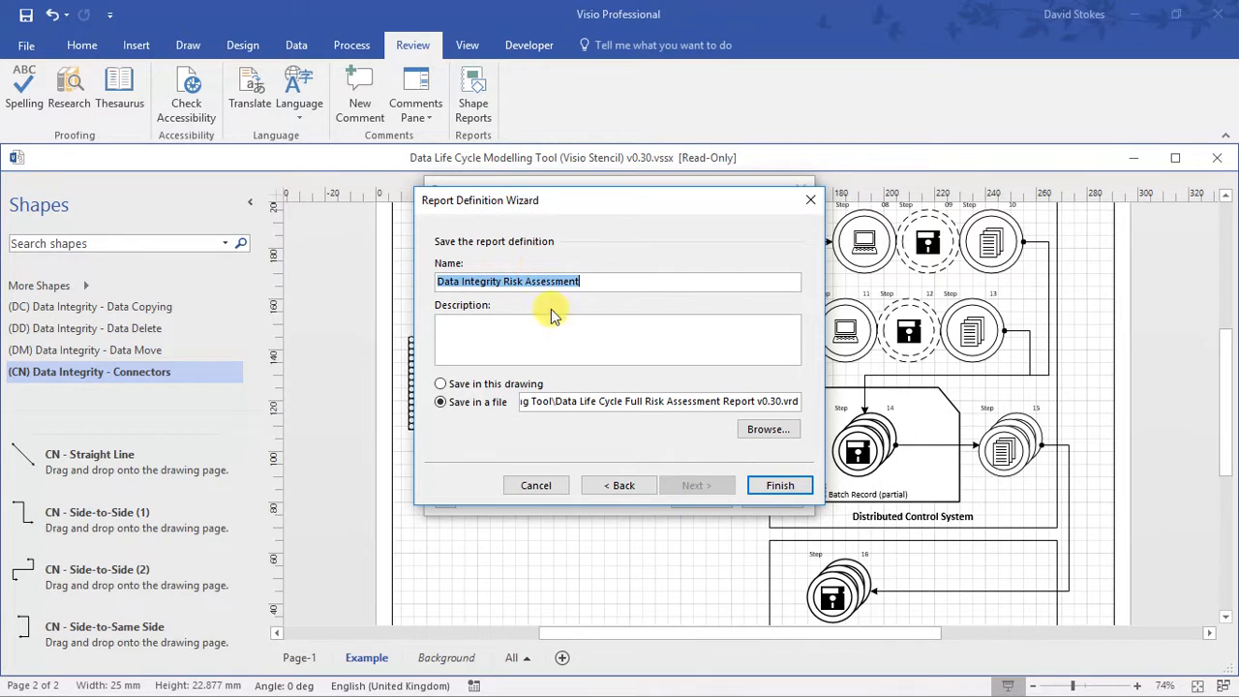
pyautogui.click(590, 281)
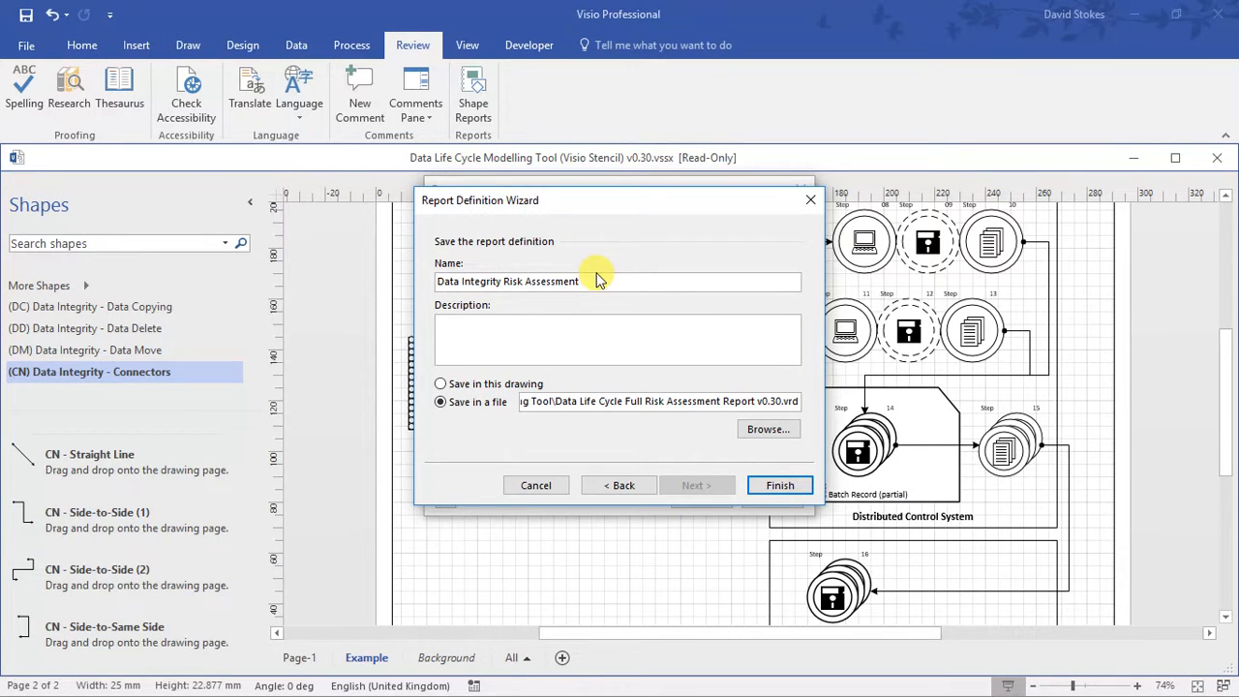
pyautogui.write('- Short Form')
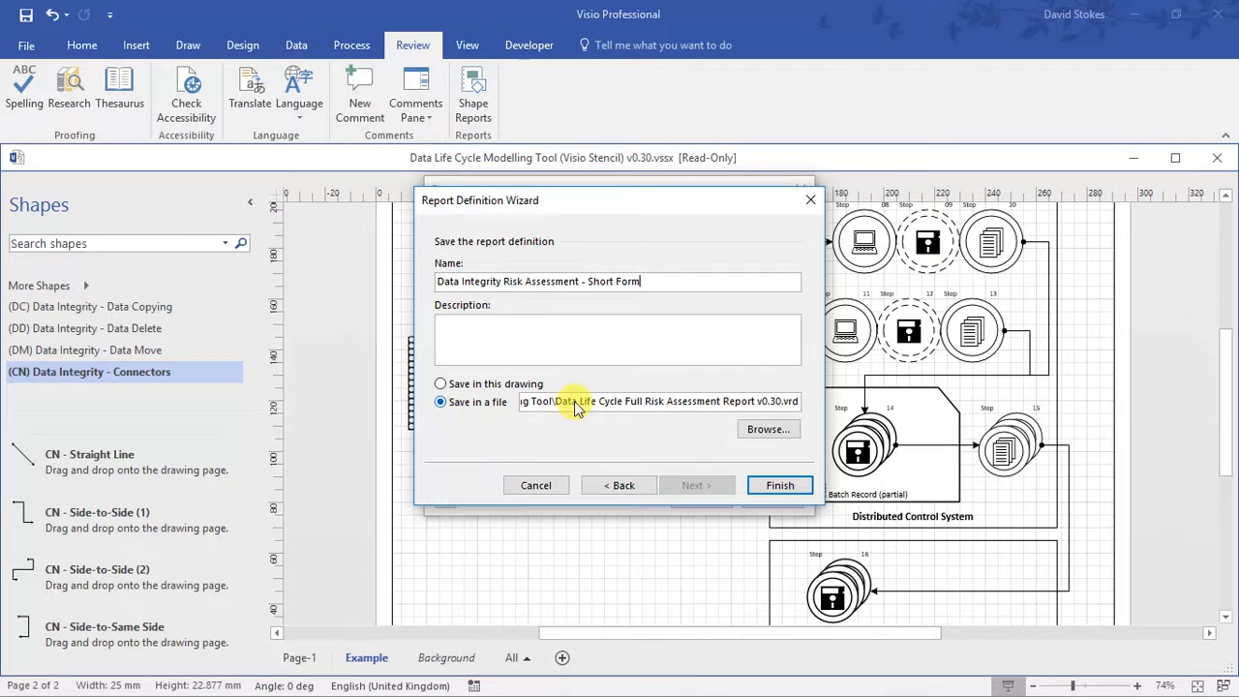
pyautogui.click(784, 401)
pyautogui.write('- Short Form')
pyautogui.click(793, 490)
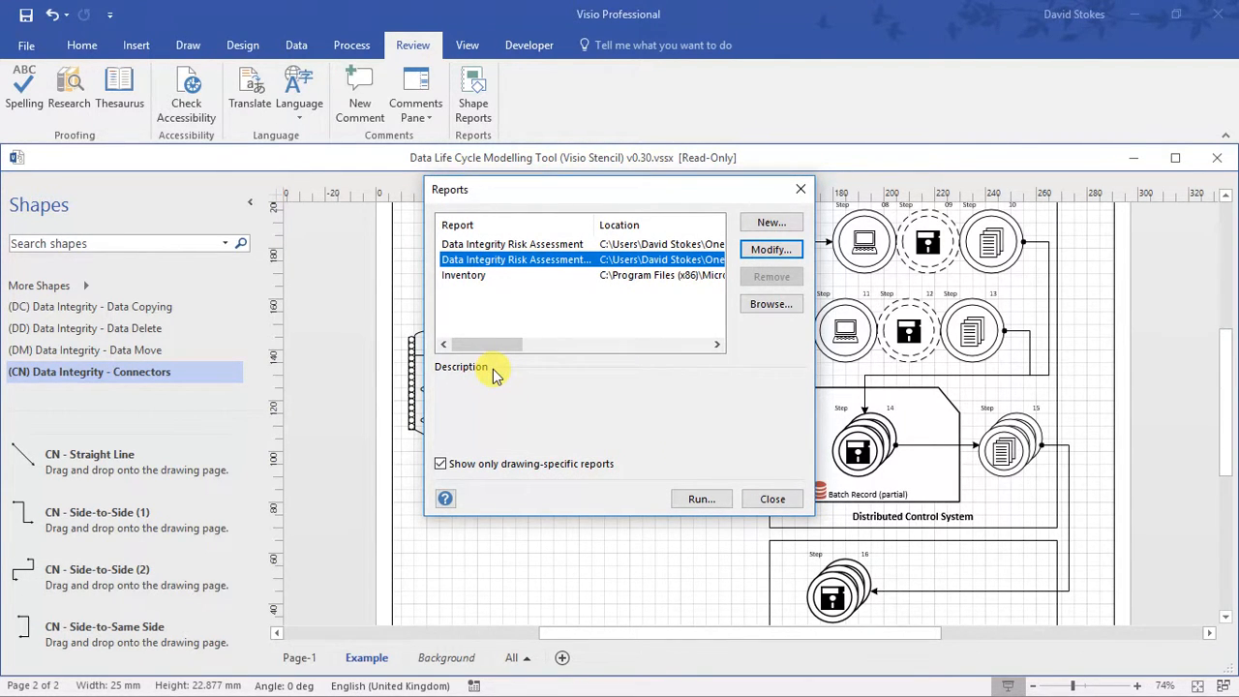
pyautogui.click(769, 501)
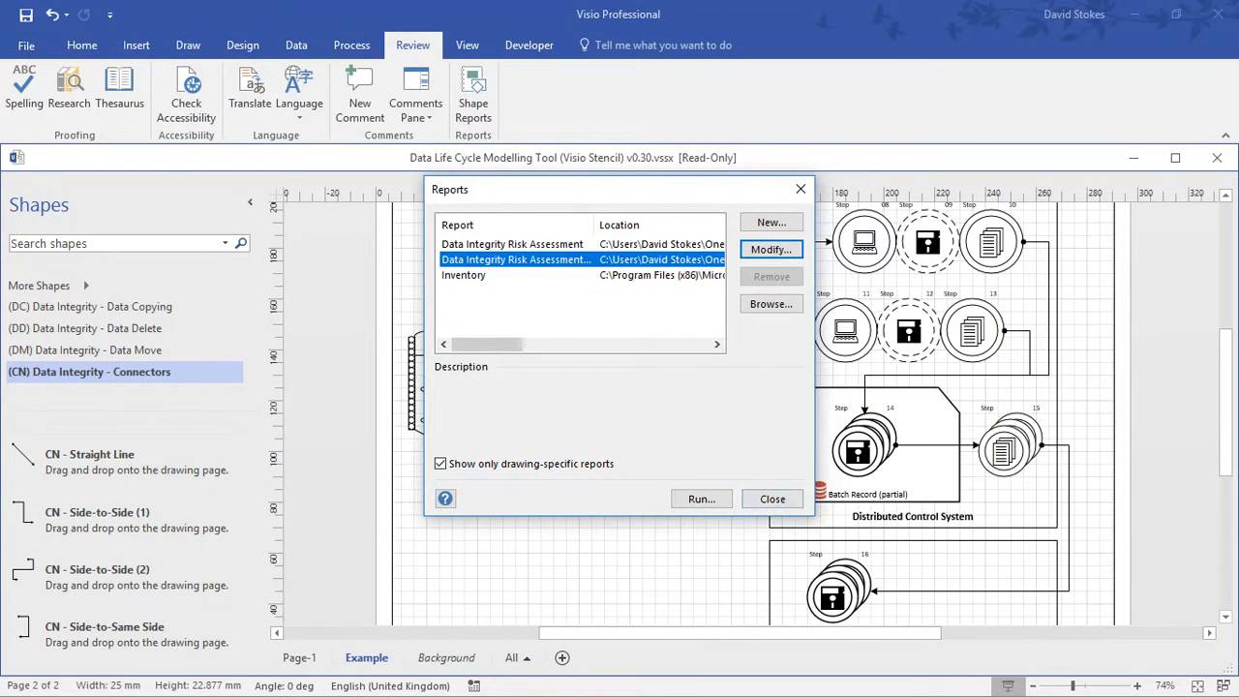